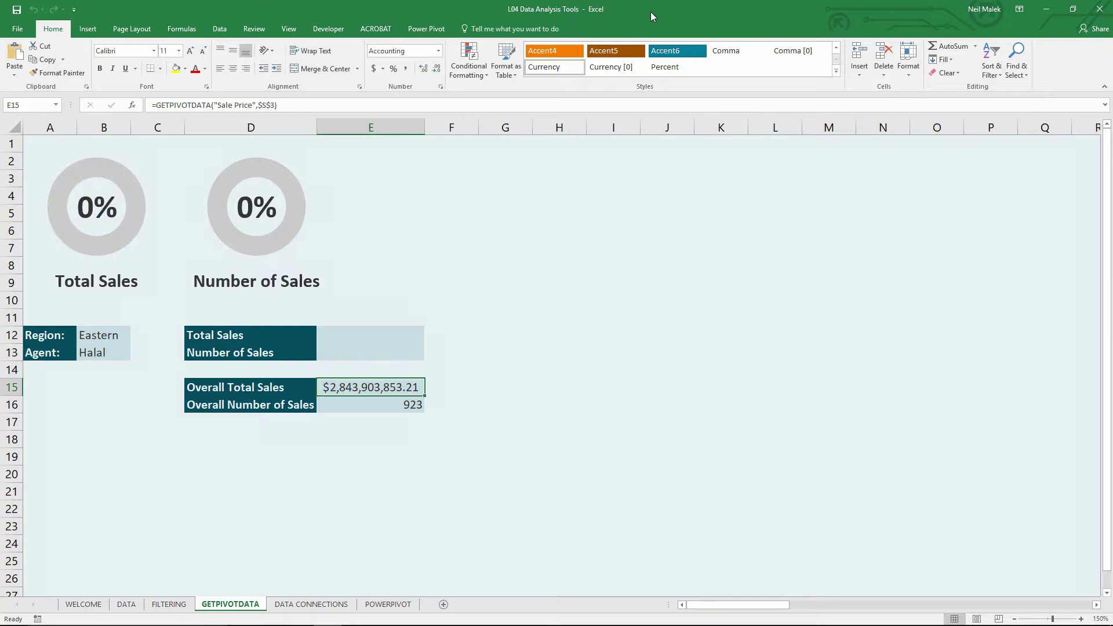
Scroll right to view the pivot tables beside the dashboard
click(843, 605)
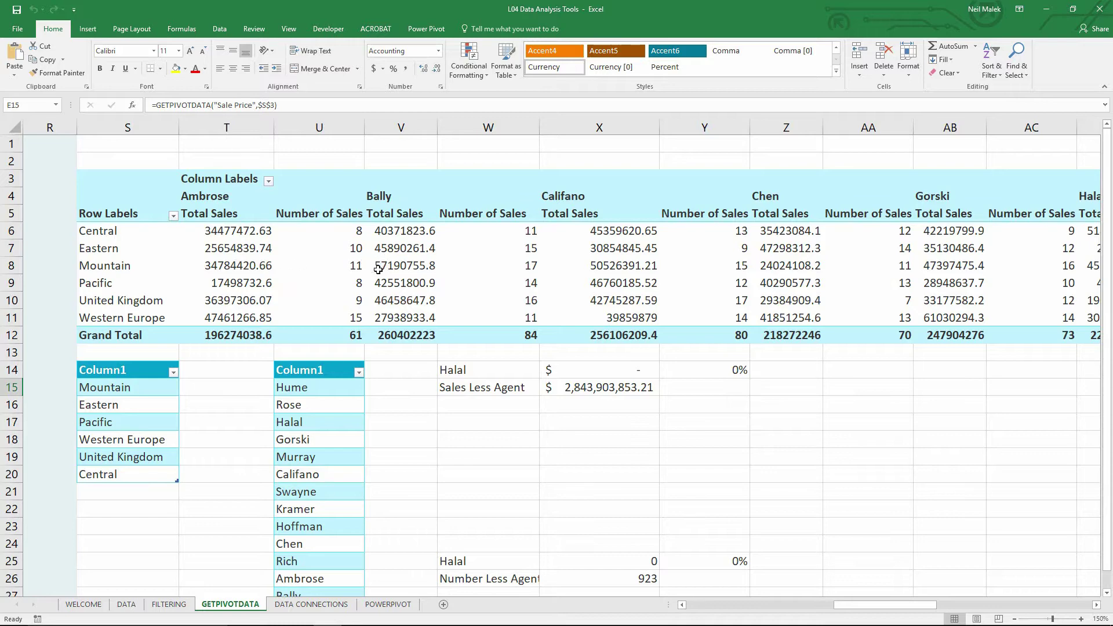
Glance at the FILTERING and DATA sheets, then return to the GETPIVOTDATA pivot sheet
click(174, 606)
click(133, 606)
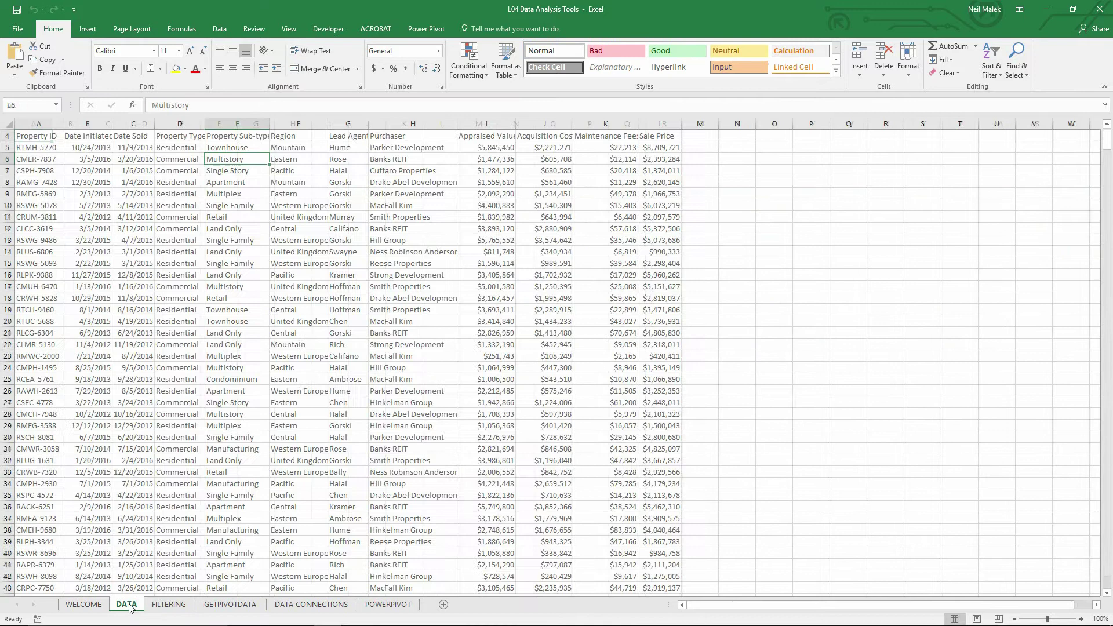
scroll(184, 272, up, 1)
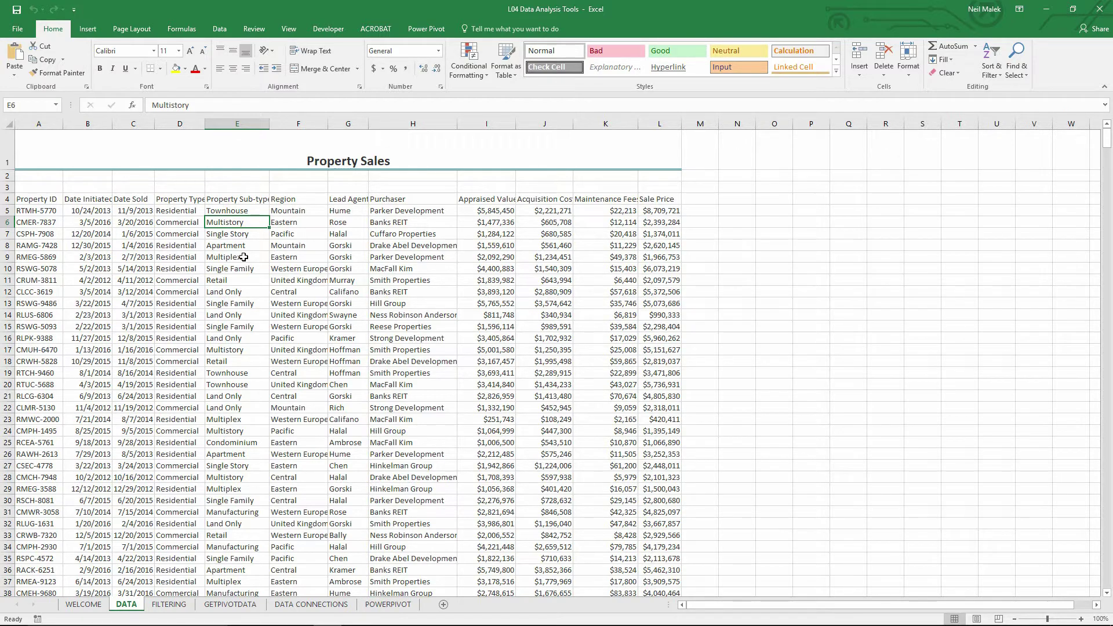
click(249, 603)
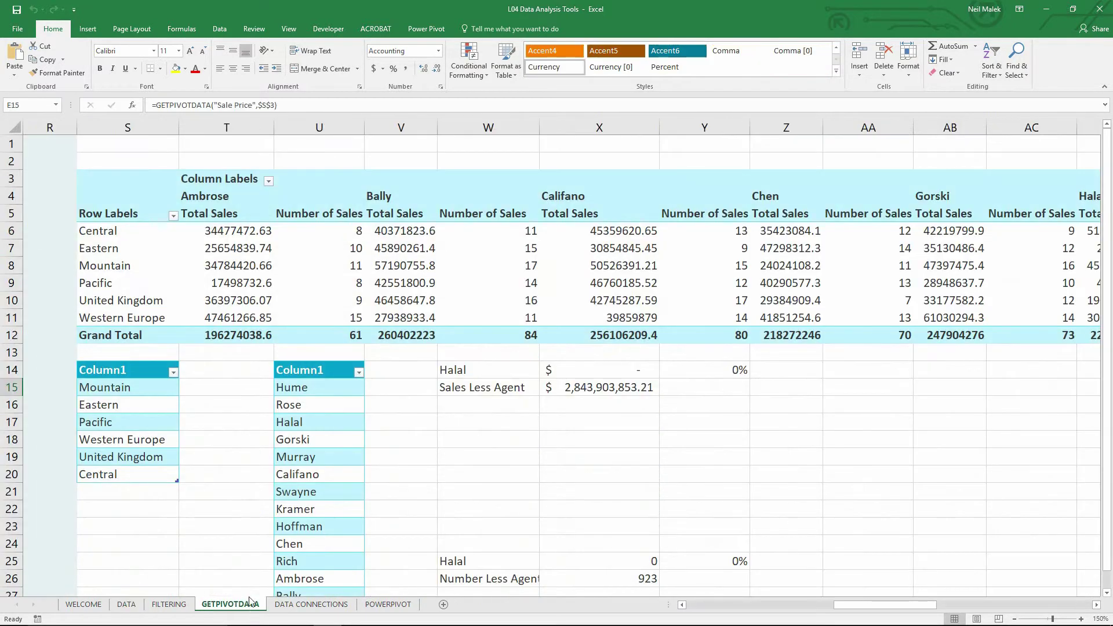
mouse_move(244, 239)
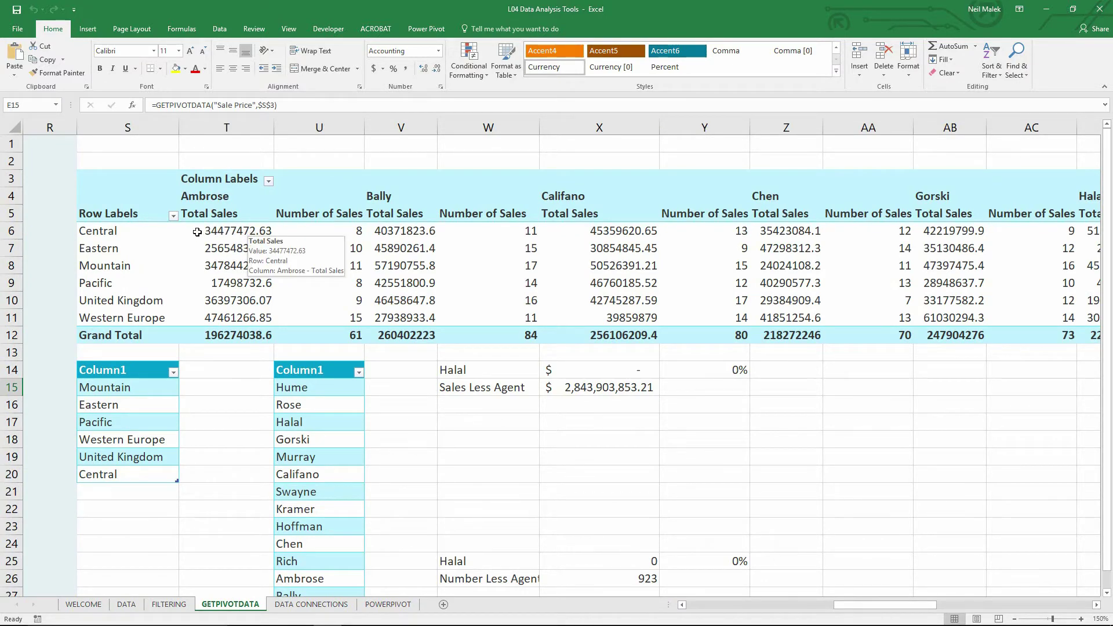
click(149, 232)
shift+click(200, 232)
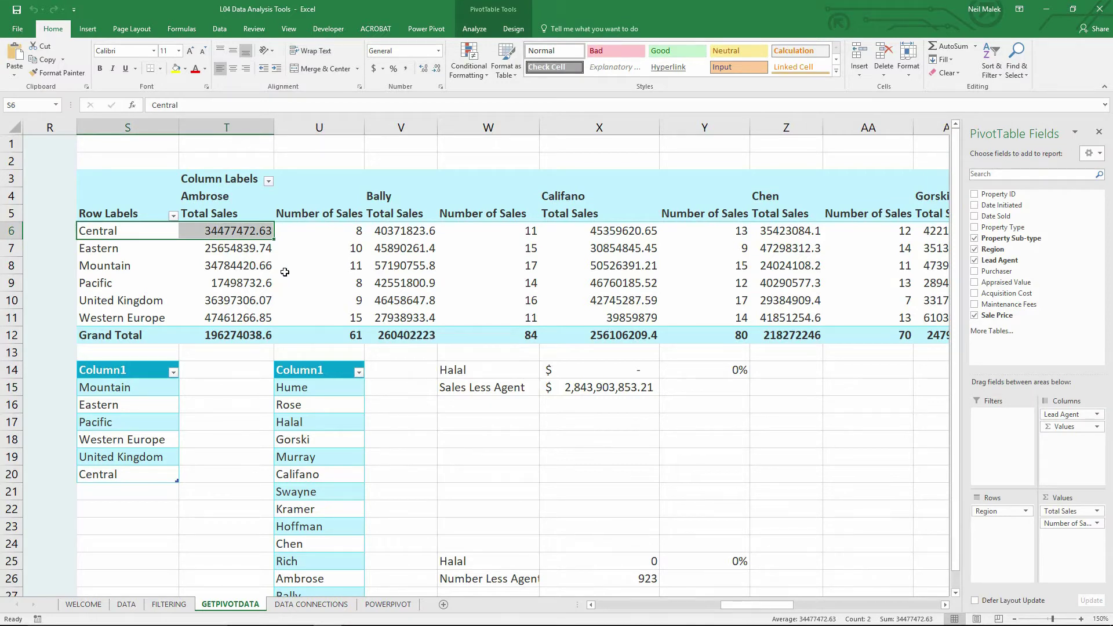
click(159, 249)
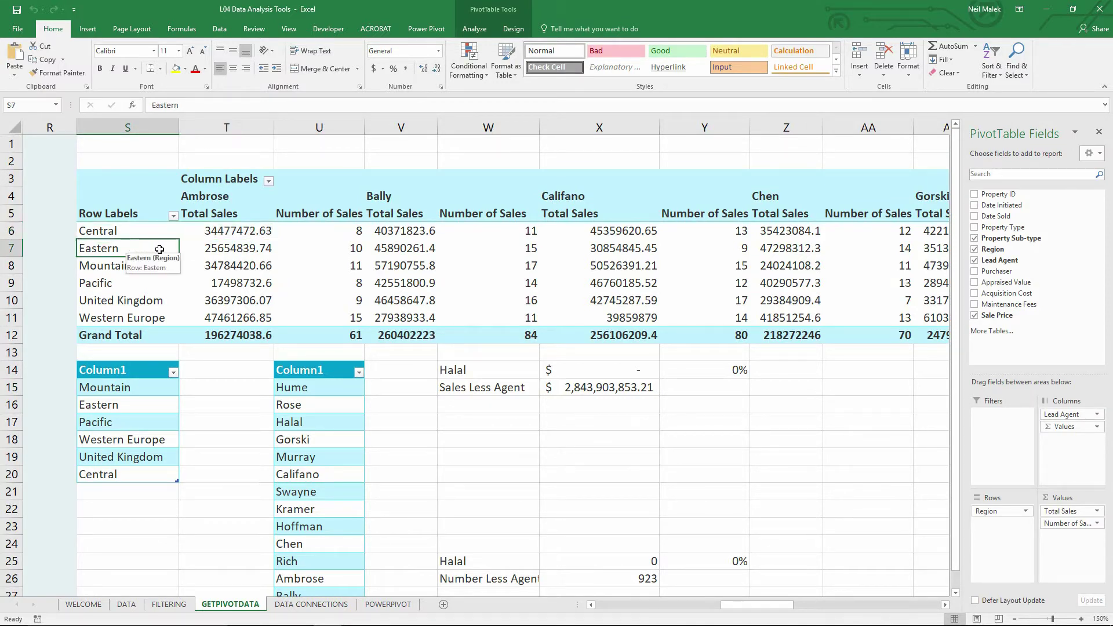
drag(159, 249, 320, 251)
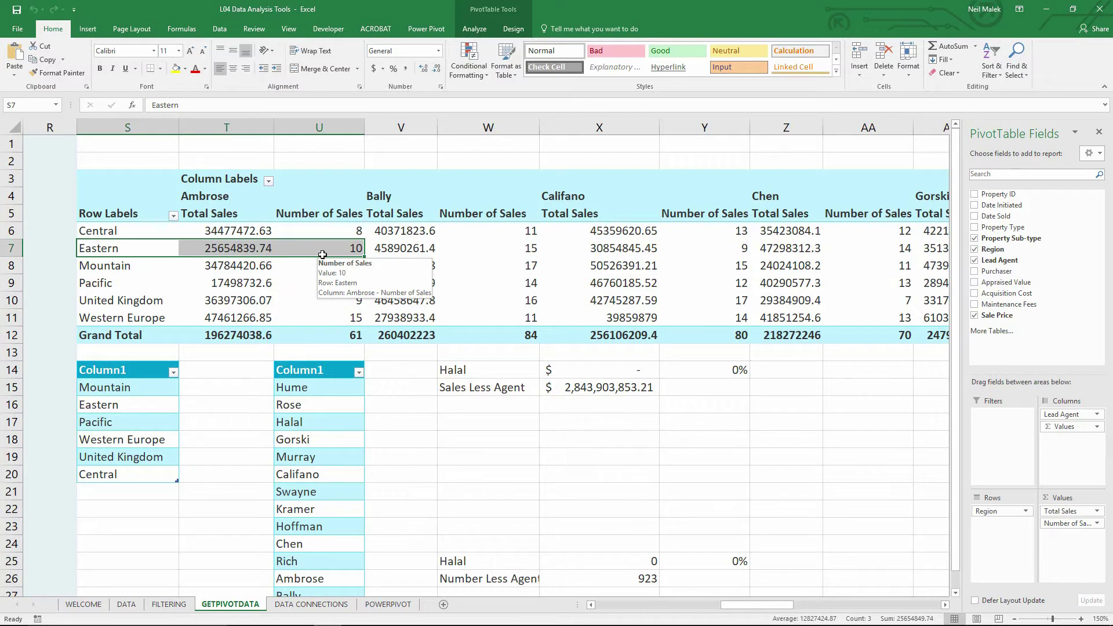
mouse_move(616, 614)
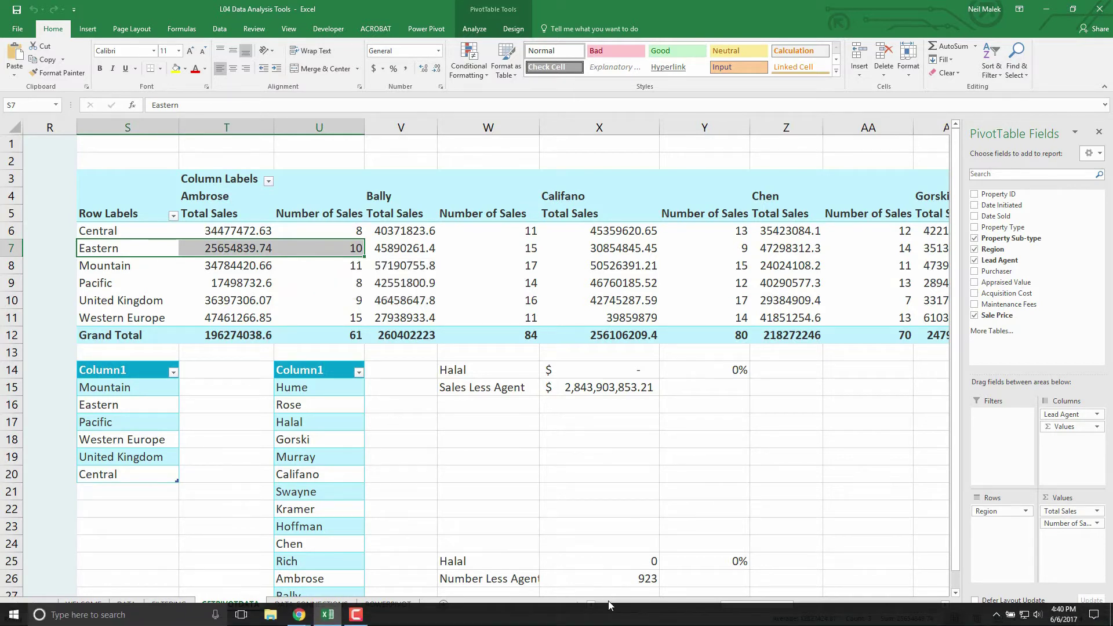
click(600, 606)
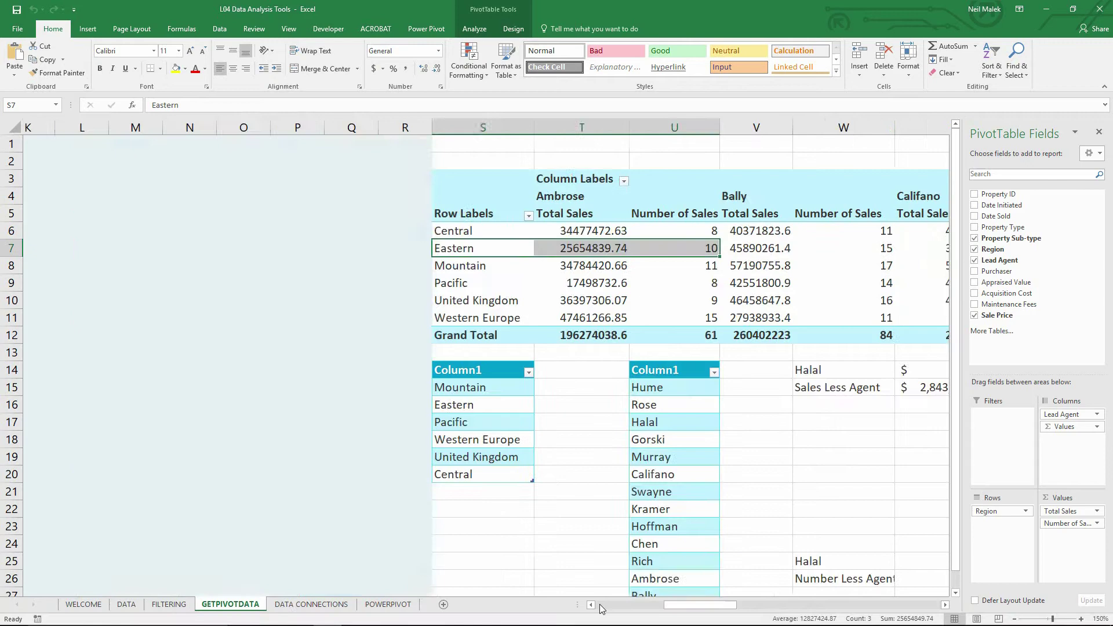
click(601, 606)
click(600, 606)
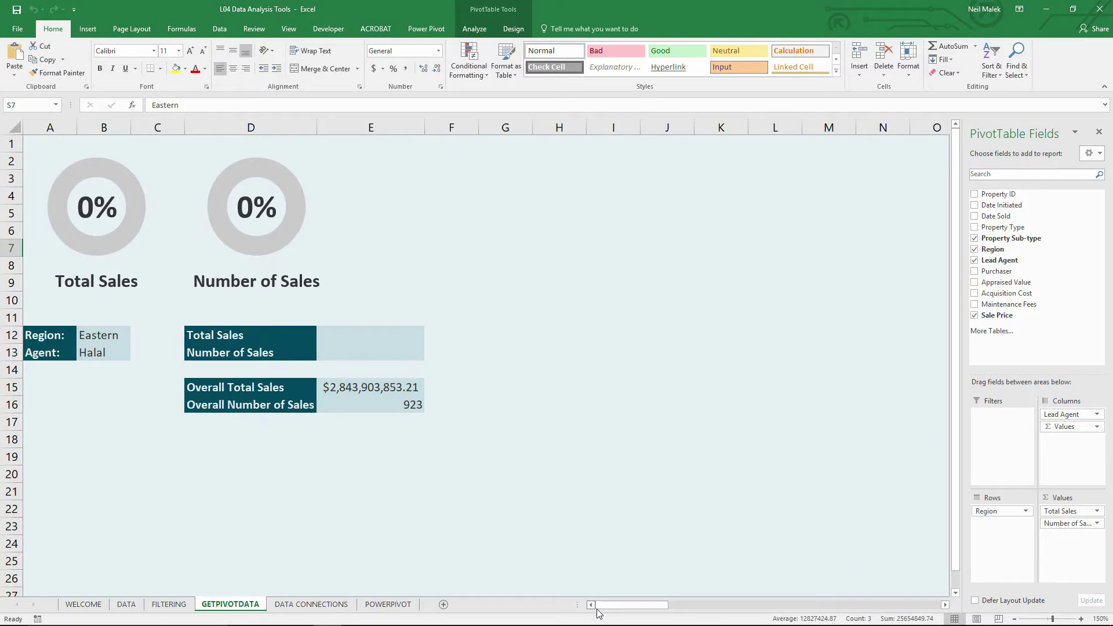
drag(598, 607, 735, 608)
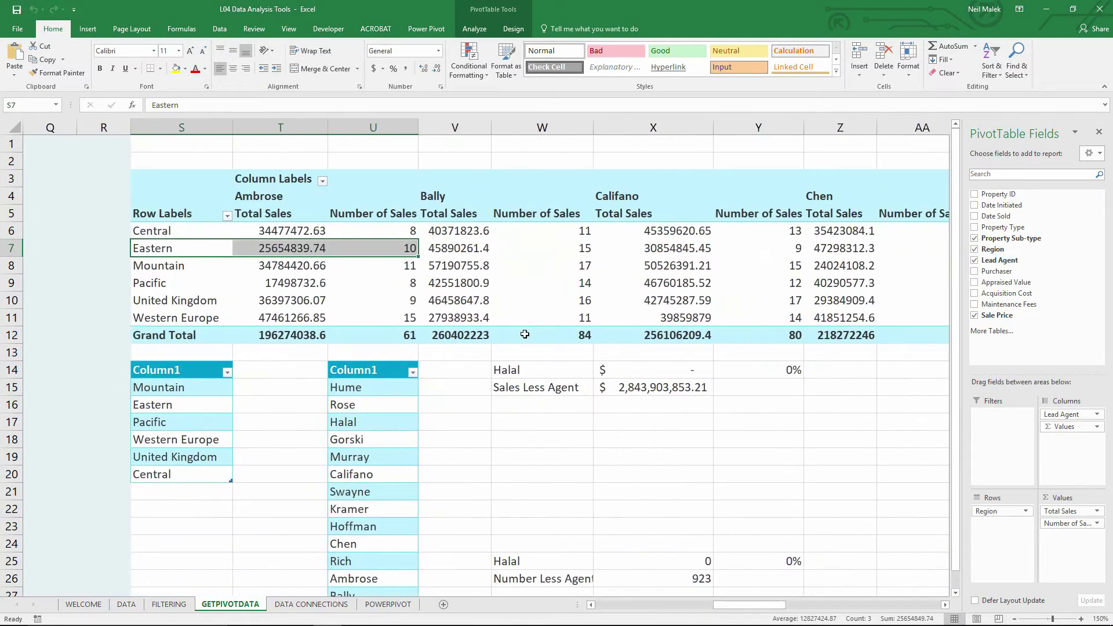
click(466, 253)
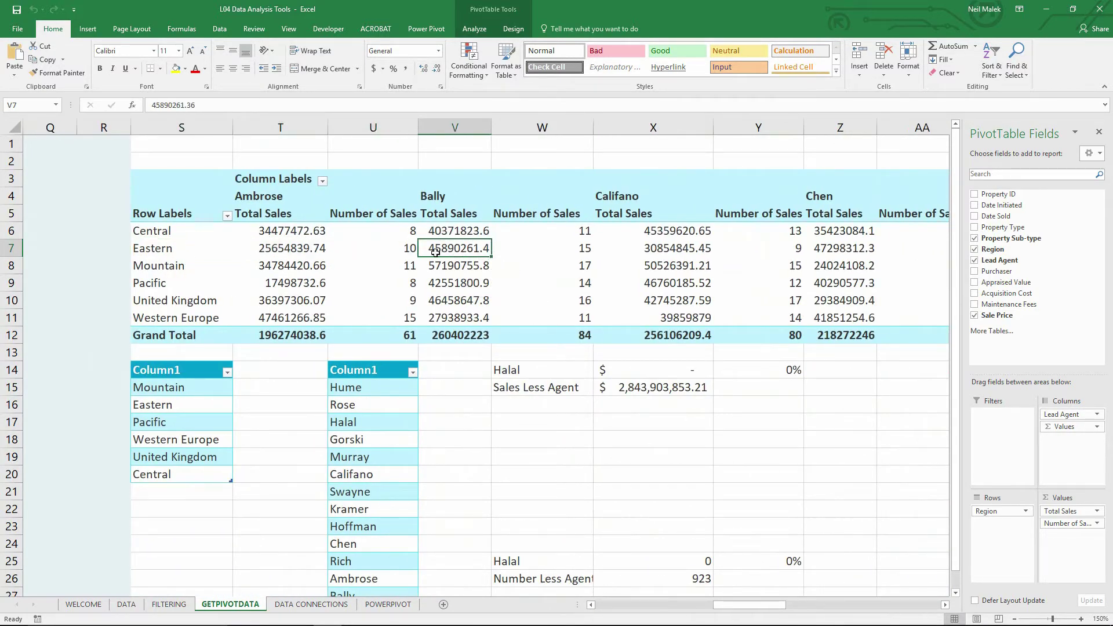
click(87, 28)
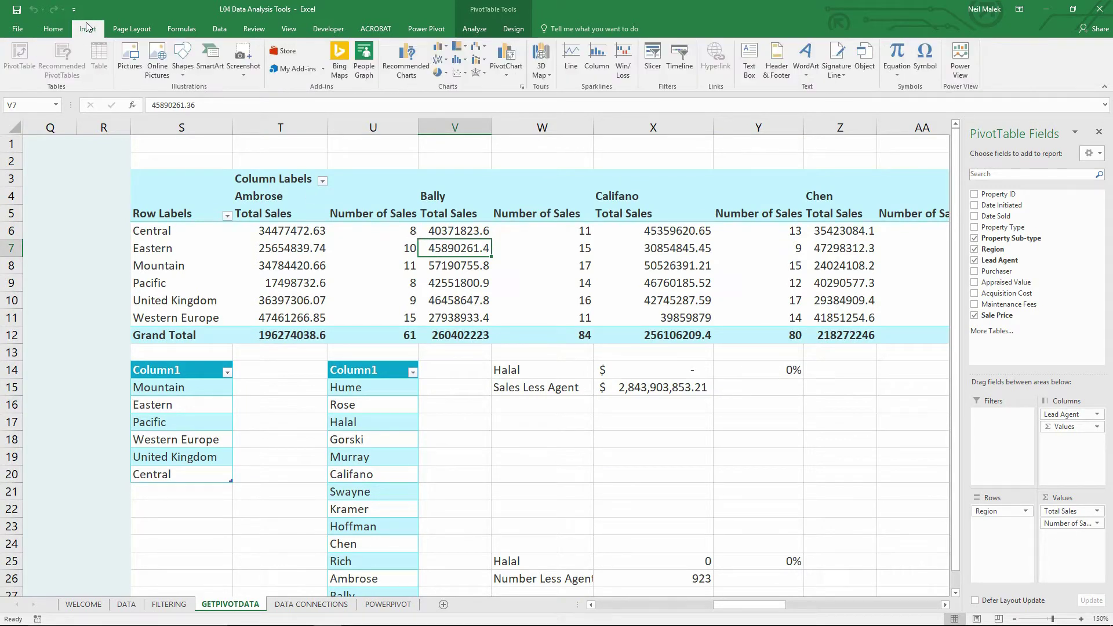
click(444, 73)
click(444, 46)
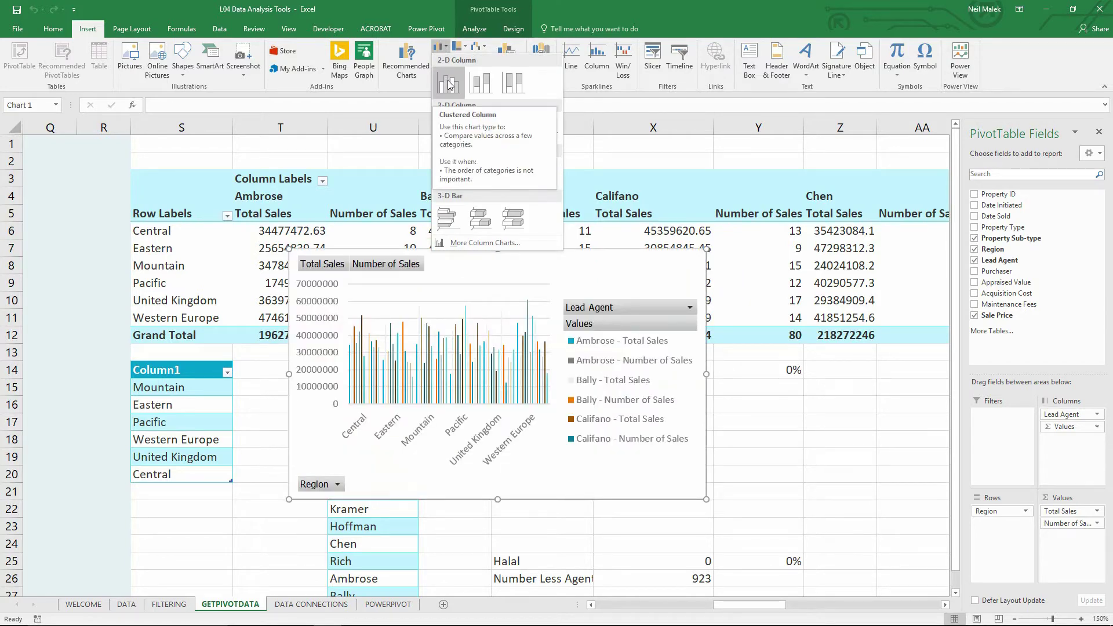
click(448, 85)
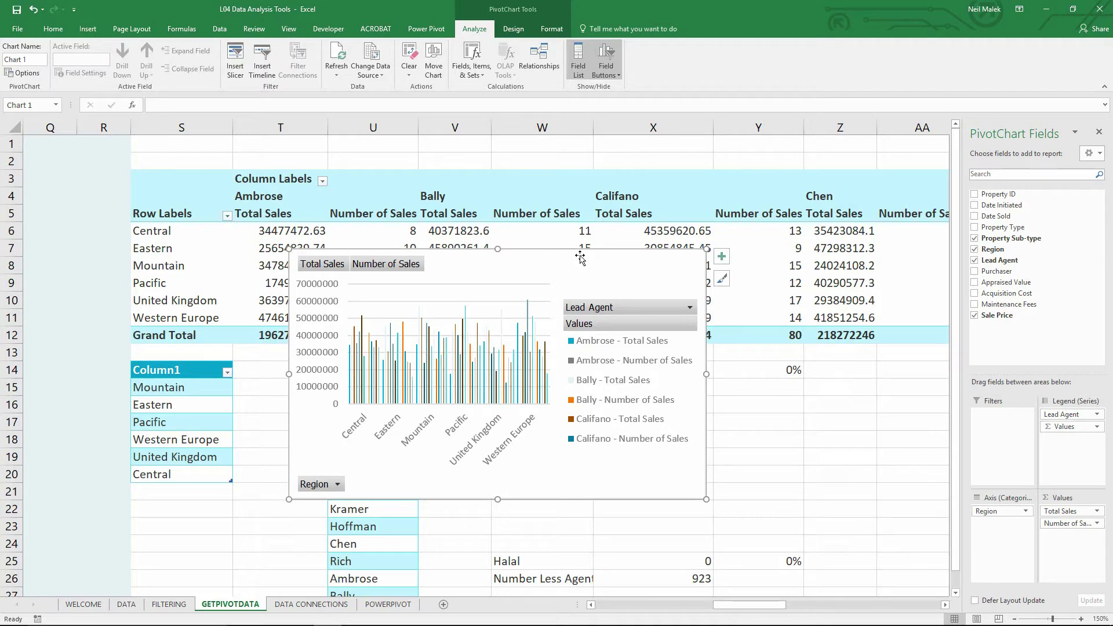
key(Delete)
click(610, 605)
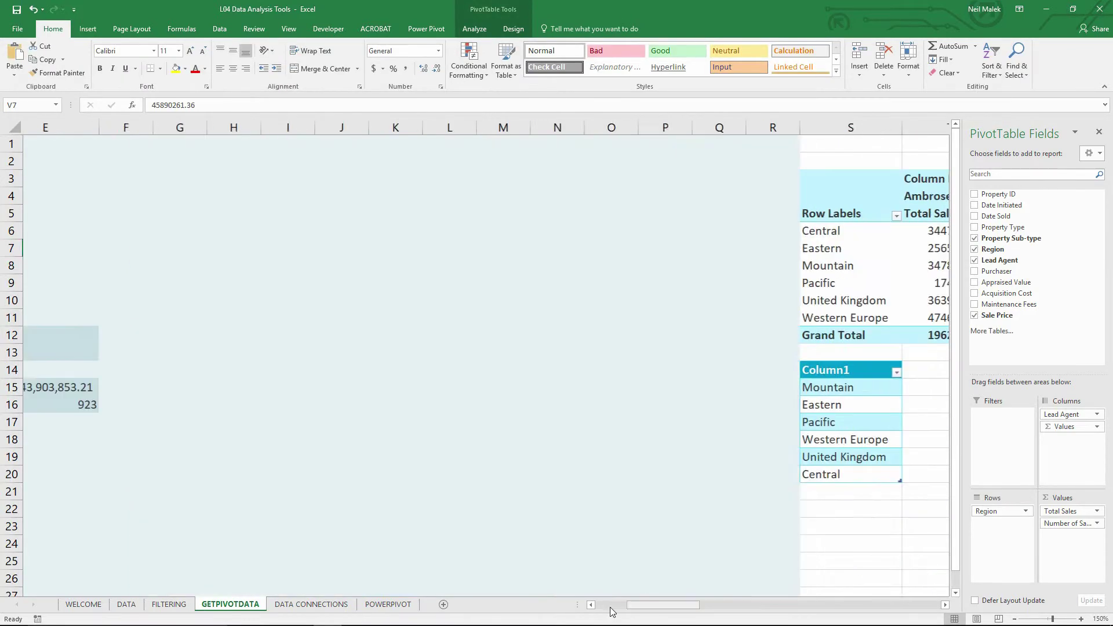
scroll(610, 606, left, 4)
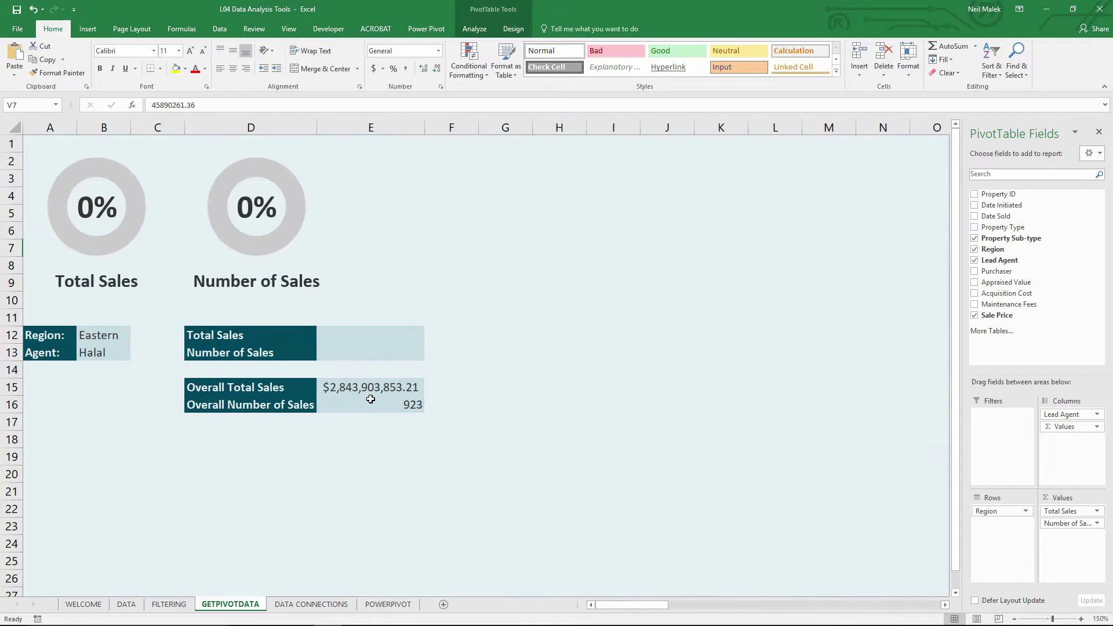
double_click(370, 392)
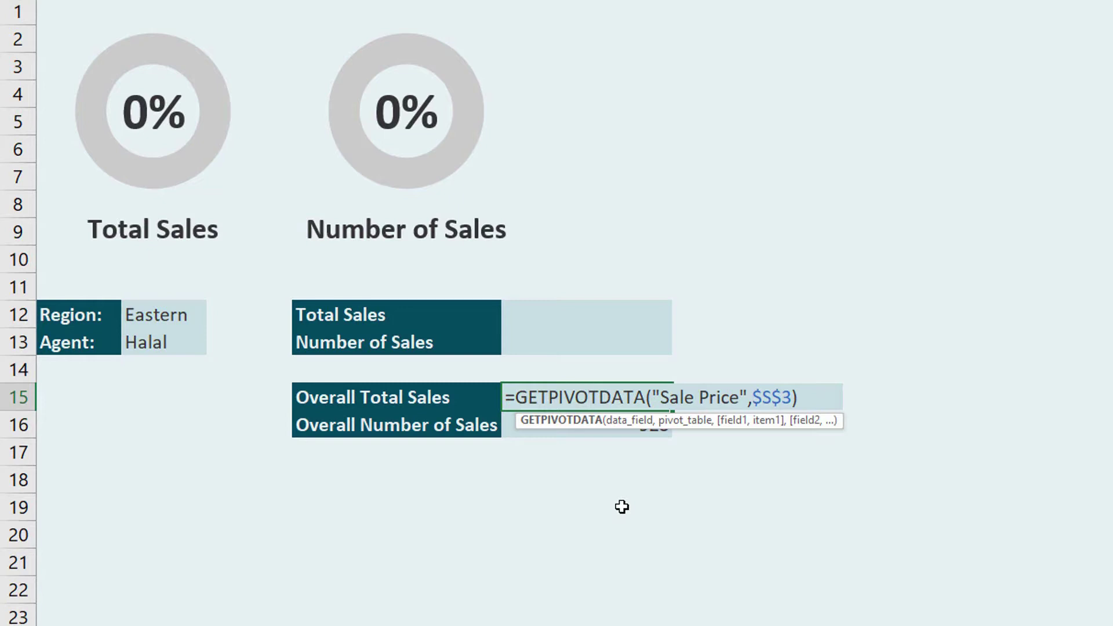
key(ctrl+Return)
double_click(610, 426)
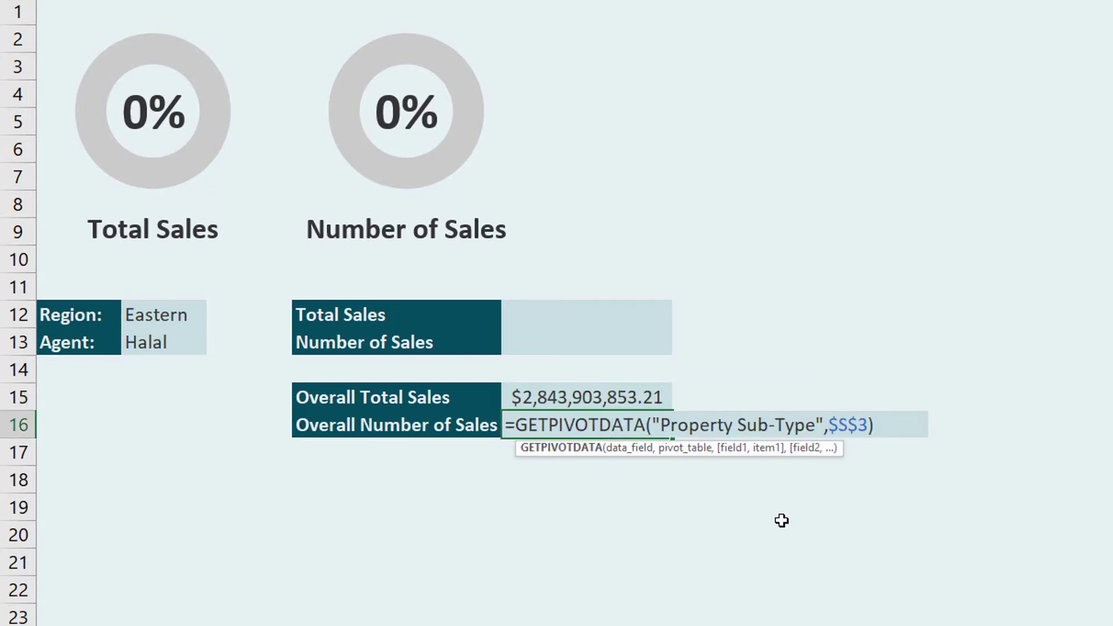
key(ctrl+Return)
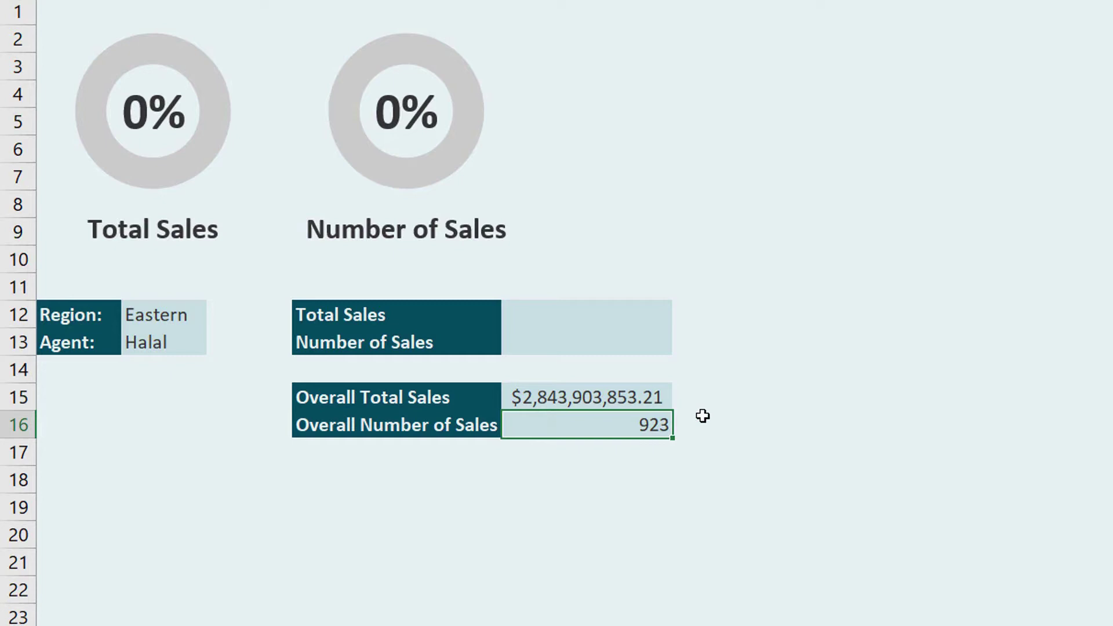
Review the Region (Eastern) and Agent inputs in B12:C13, then select Total Sales cell E12
click(603, 313)
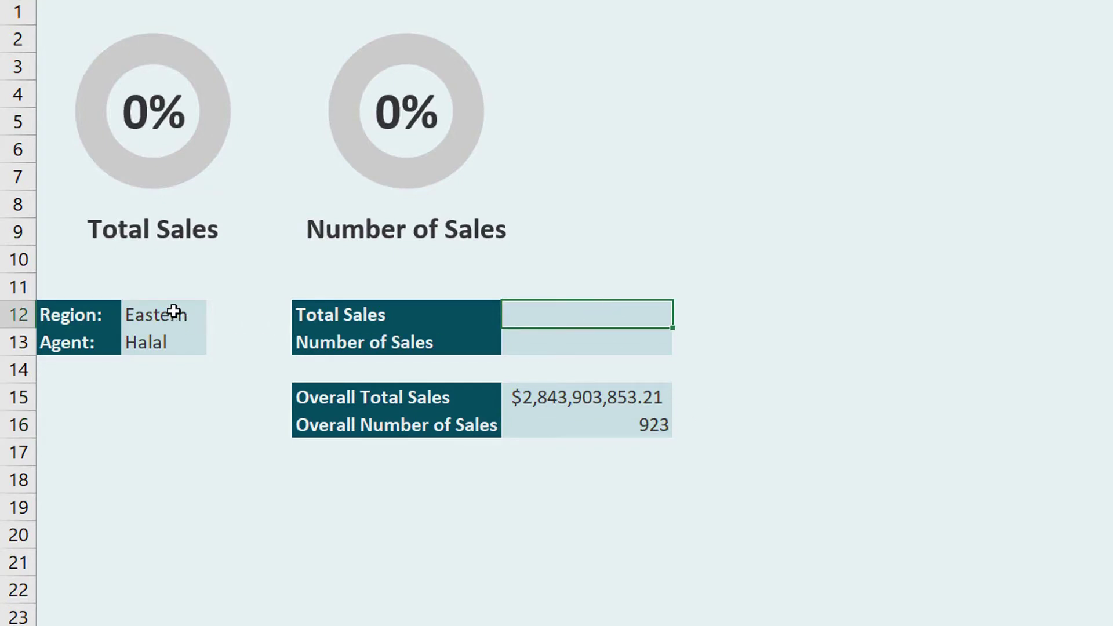
drag(99, 314, 168, 318)
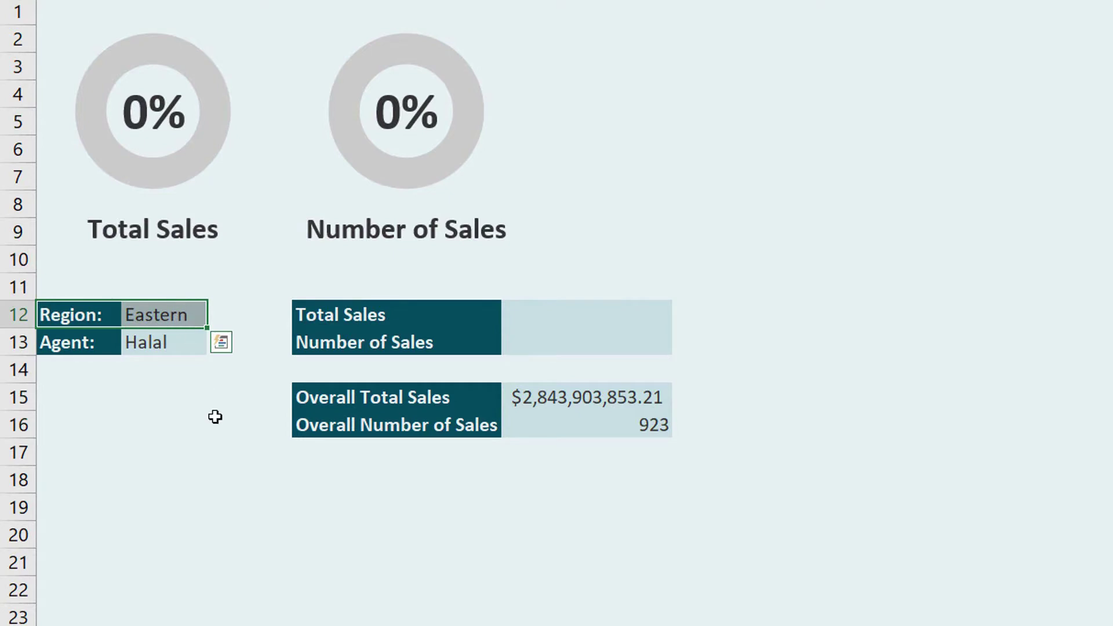
drag(66, 353, 129, 348)
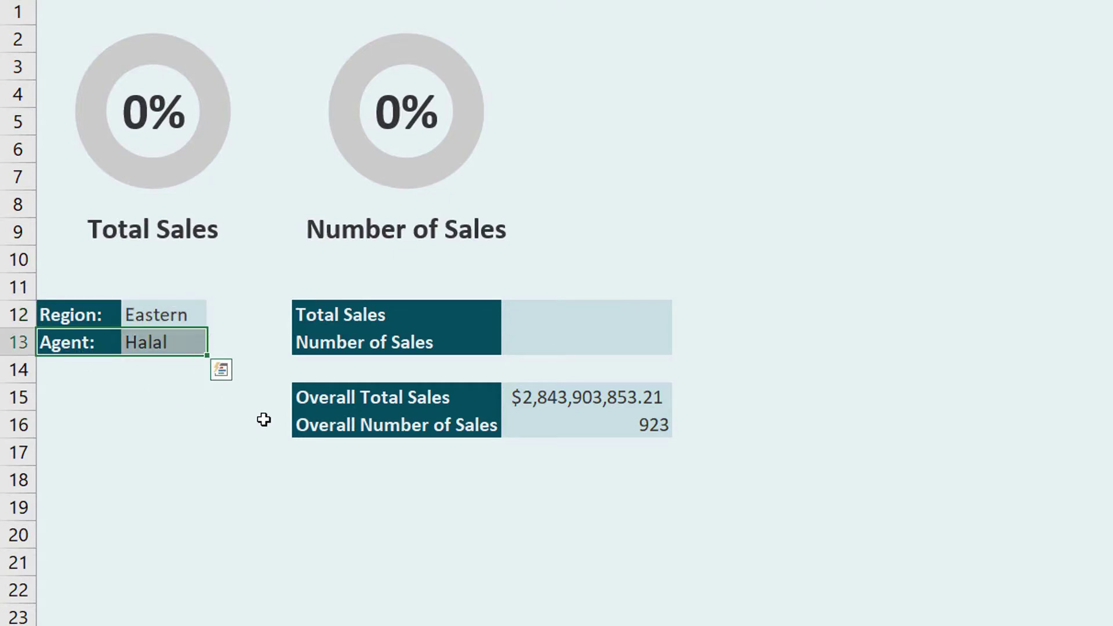
click(585, 316)
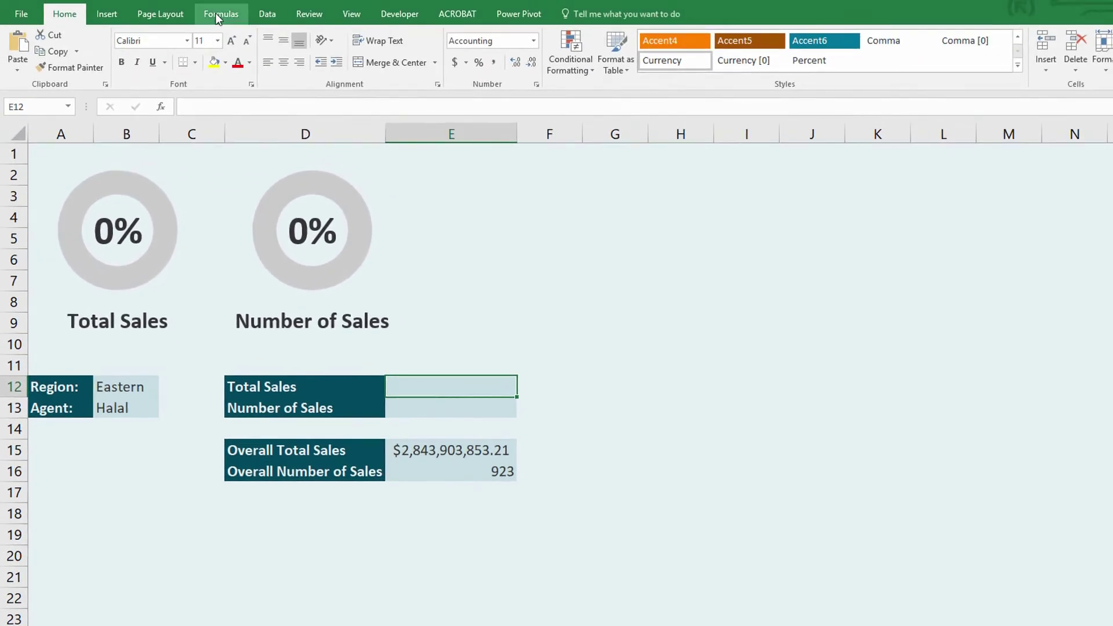
Insert GETPIVOTDATA in E12 with "Sale Price" as the data field
click(204, 16)
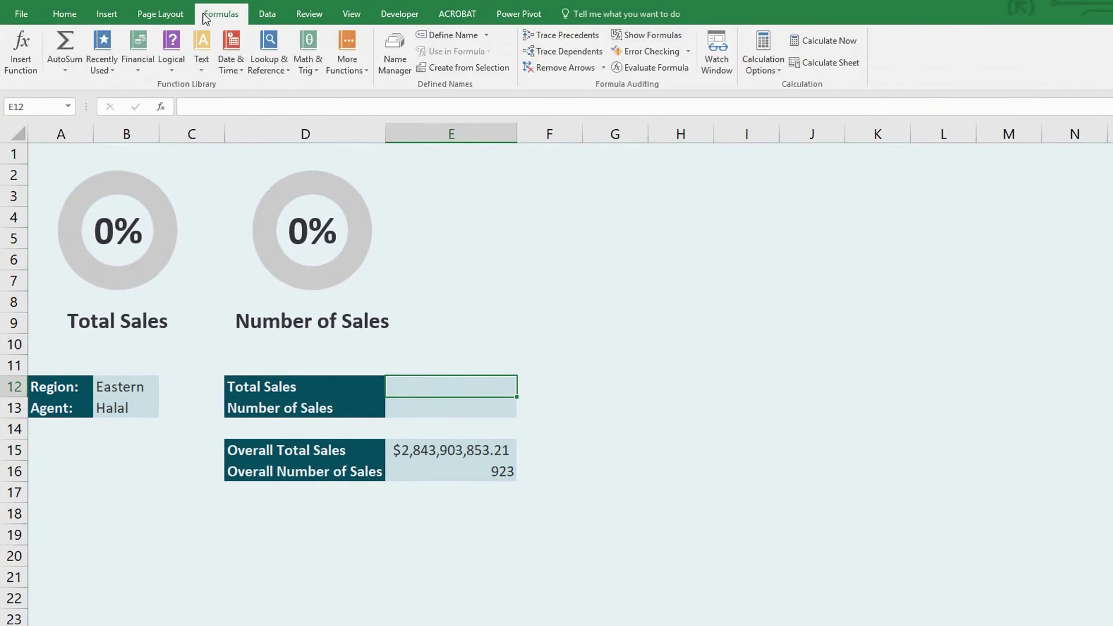
click(282, 70)
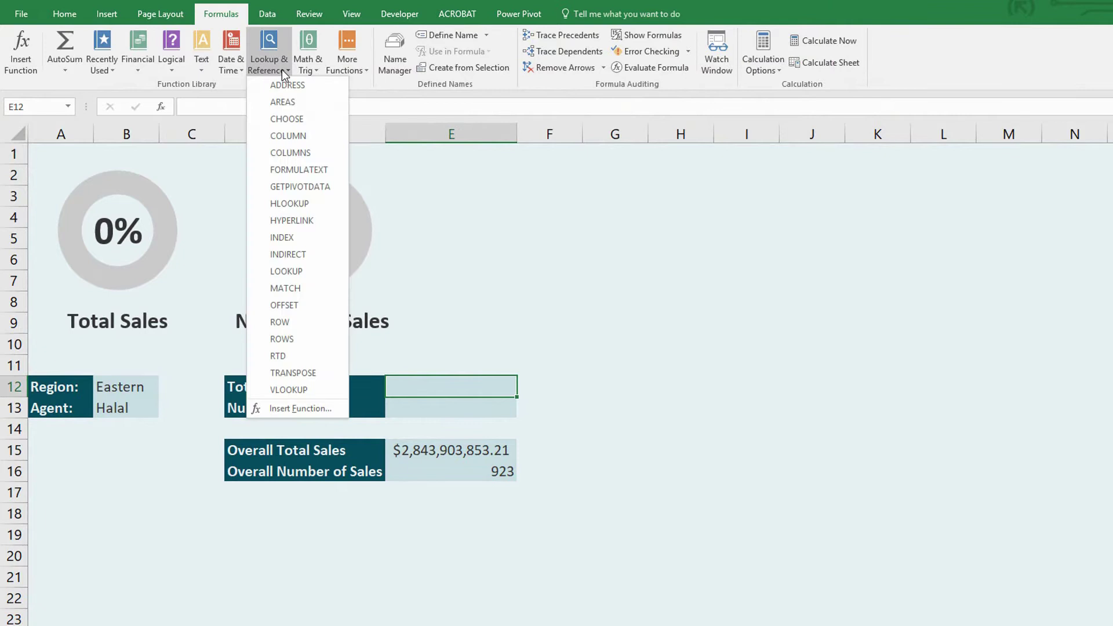
click(302, 186)
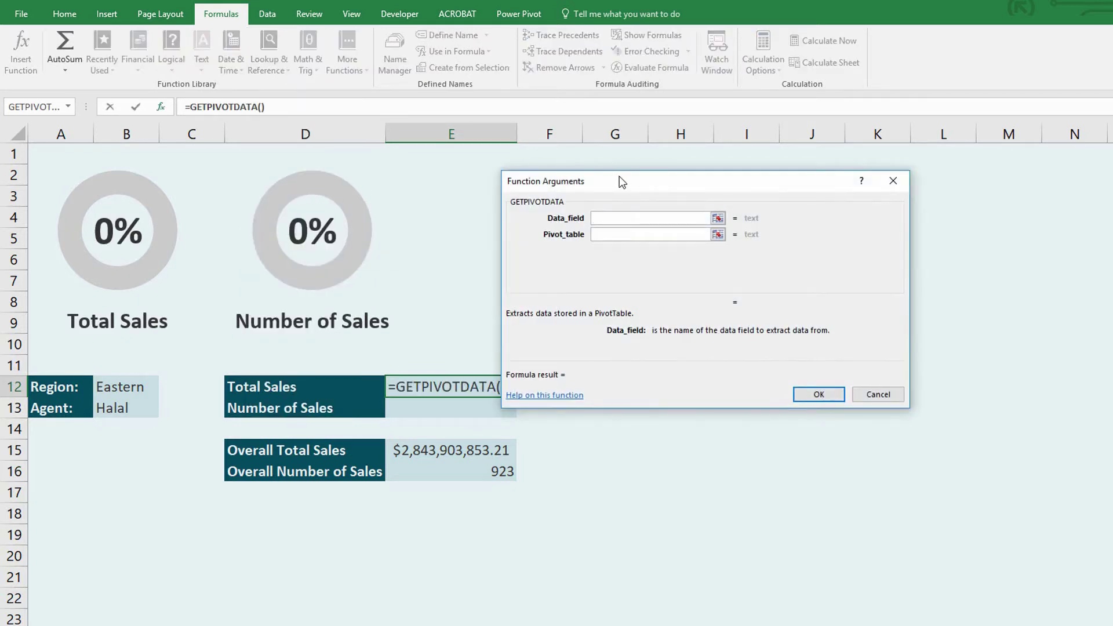
drag(621, 179, 671, 248)
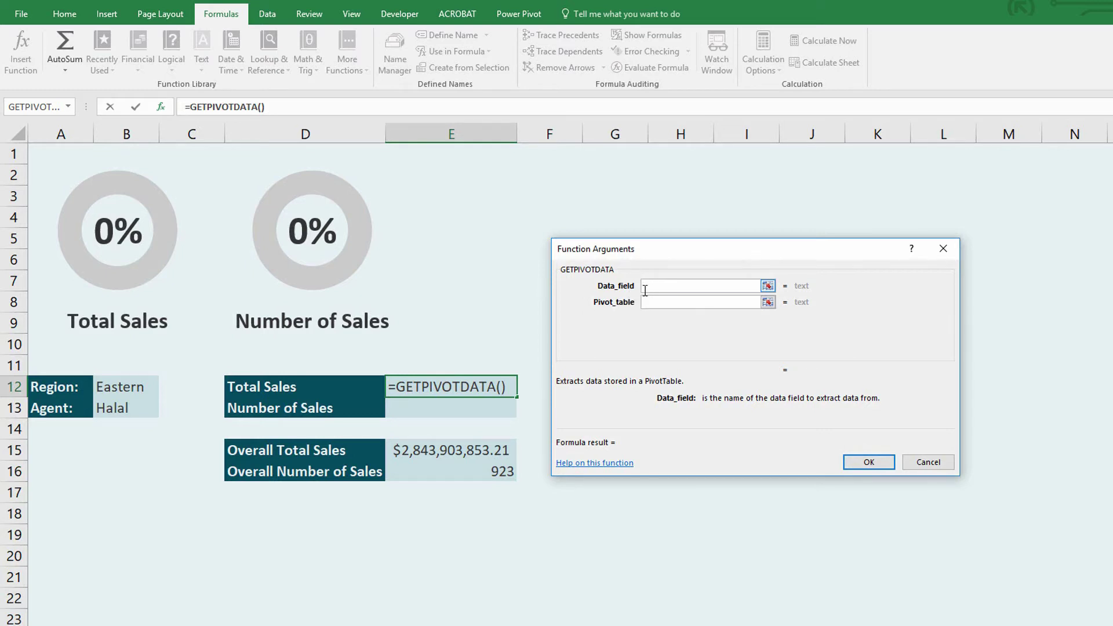
text("Sales)
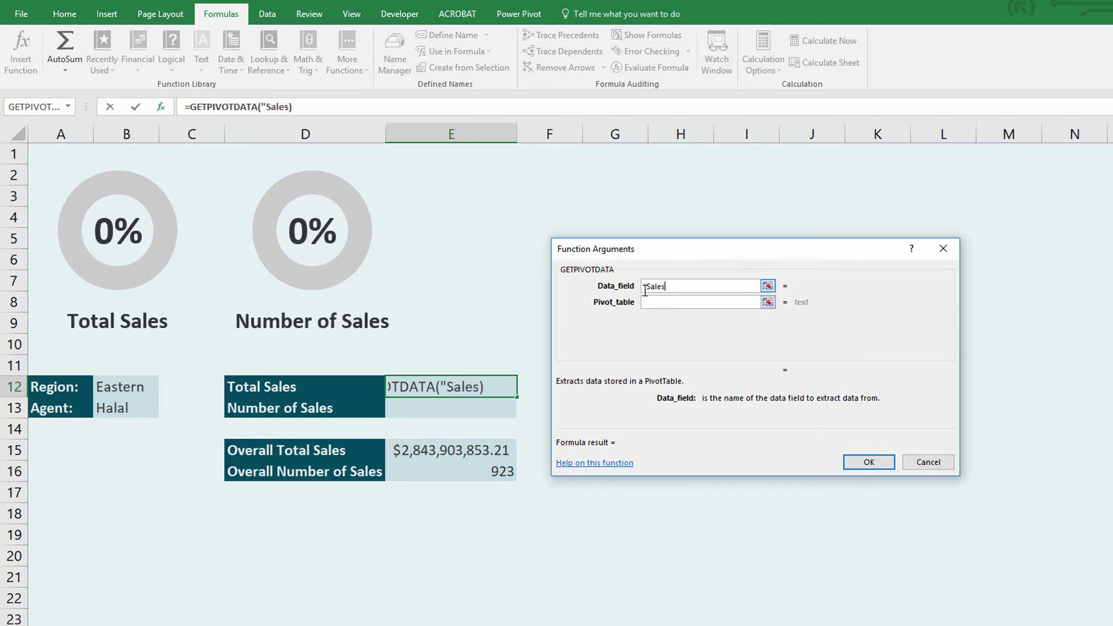
key(BackSpace)
text(Price")
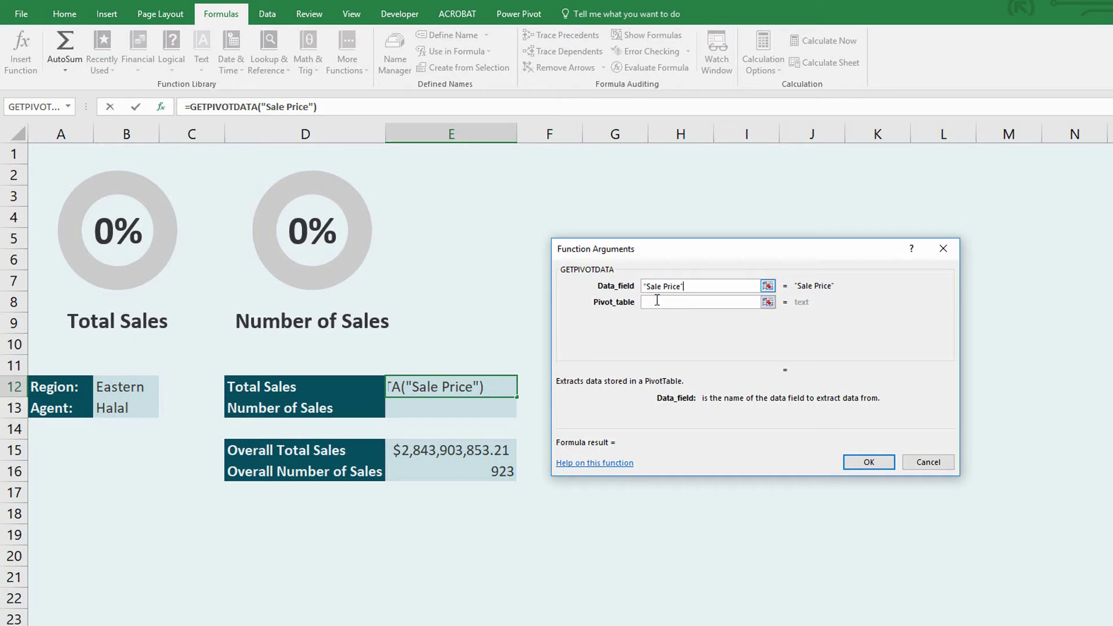
click(657, 300)
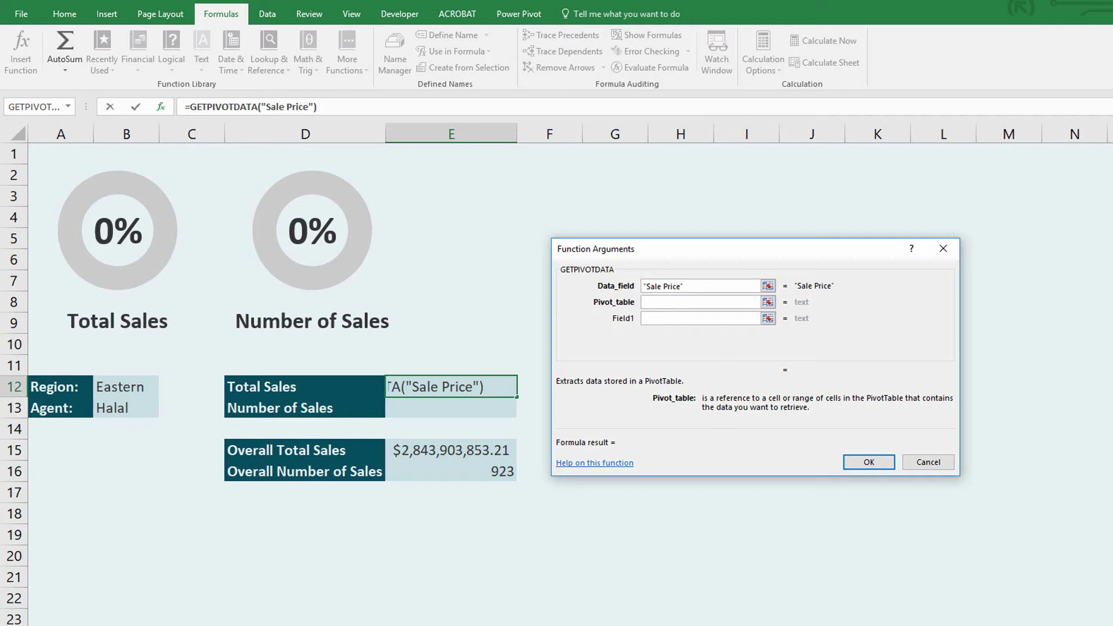
Set the Pivot_table argument to PivotTable cell S3, previewing 2,843,903,853.21
scroll(278, 371, right, 5)
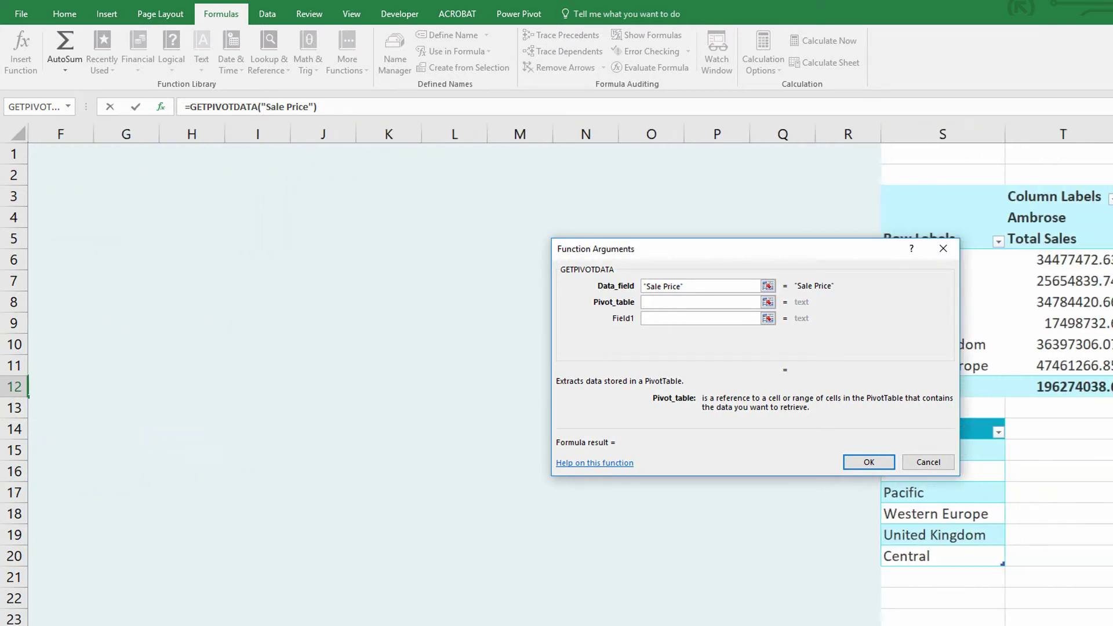
scroll(278, 371, right, 3)
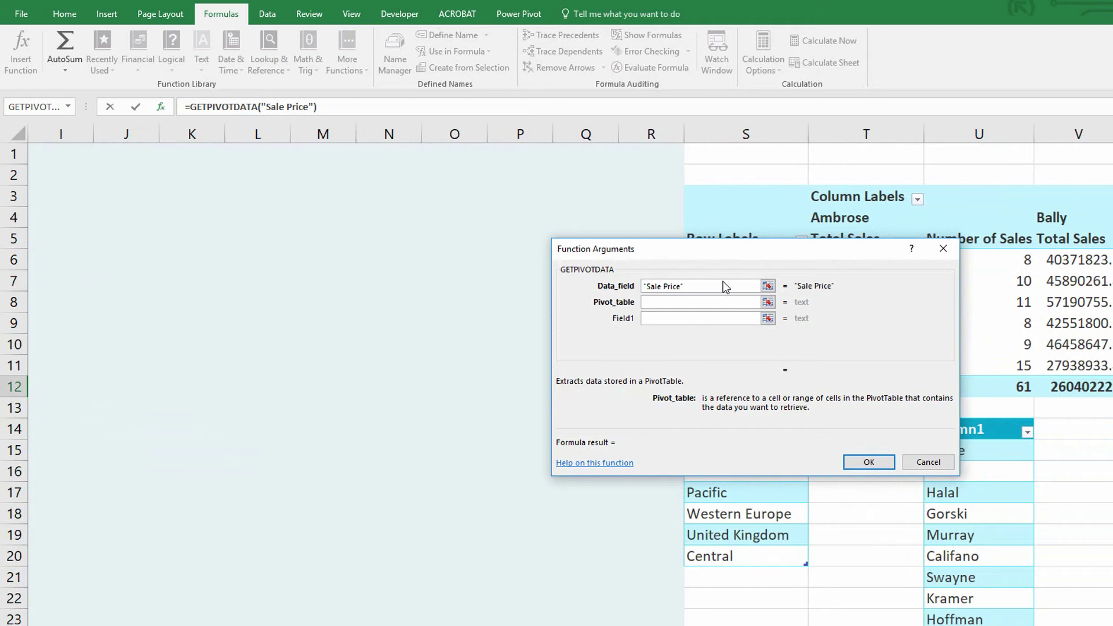
drag(722, 248, 818, 330)
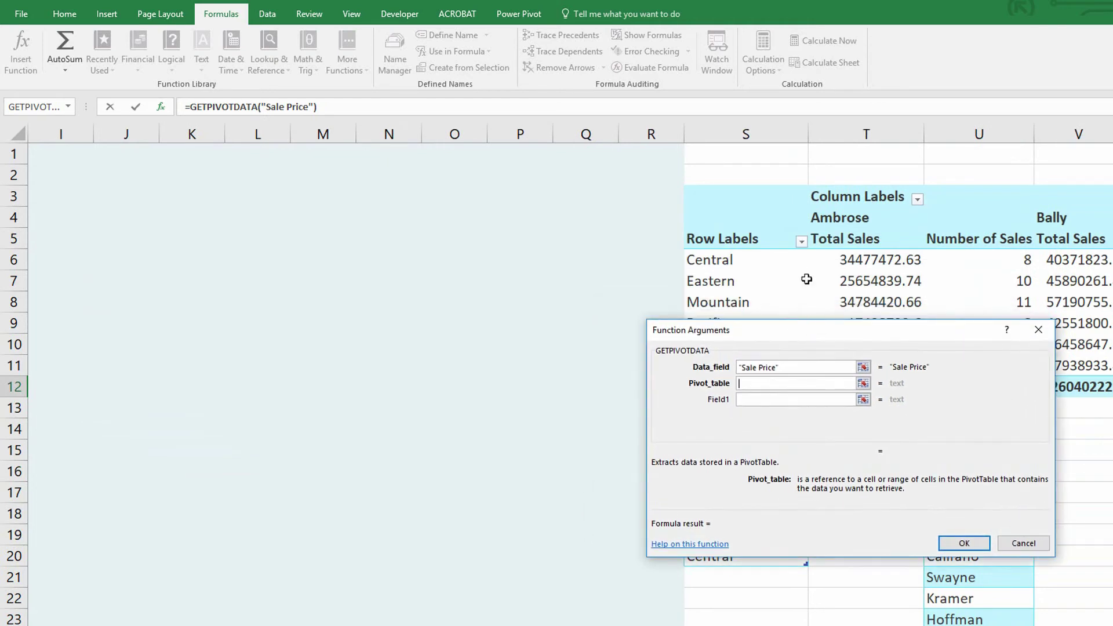
click(741, 196)
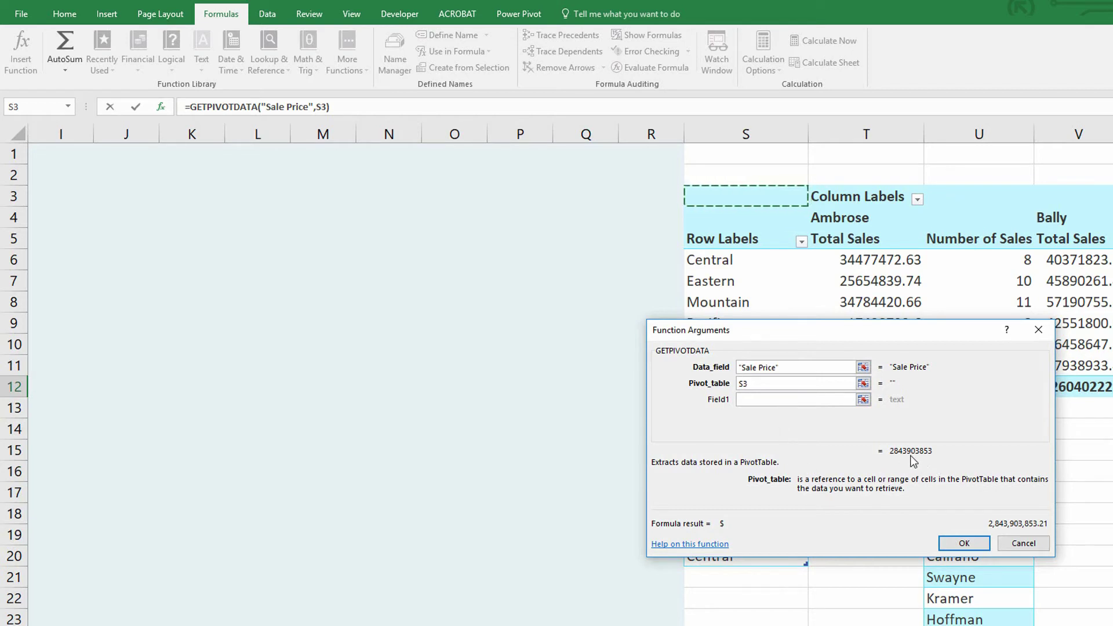
Add filters Region = B12 and Lead Agent = B13, previewing $25,399,808.98
click(798, 399)
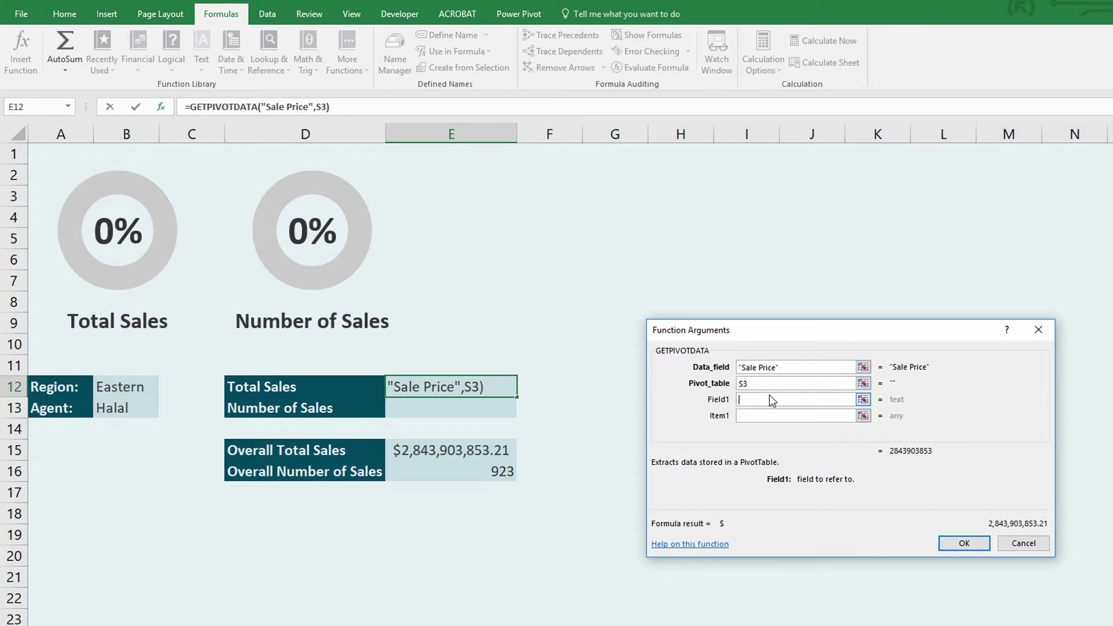
text(")
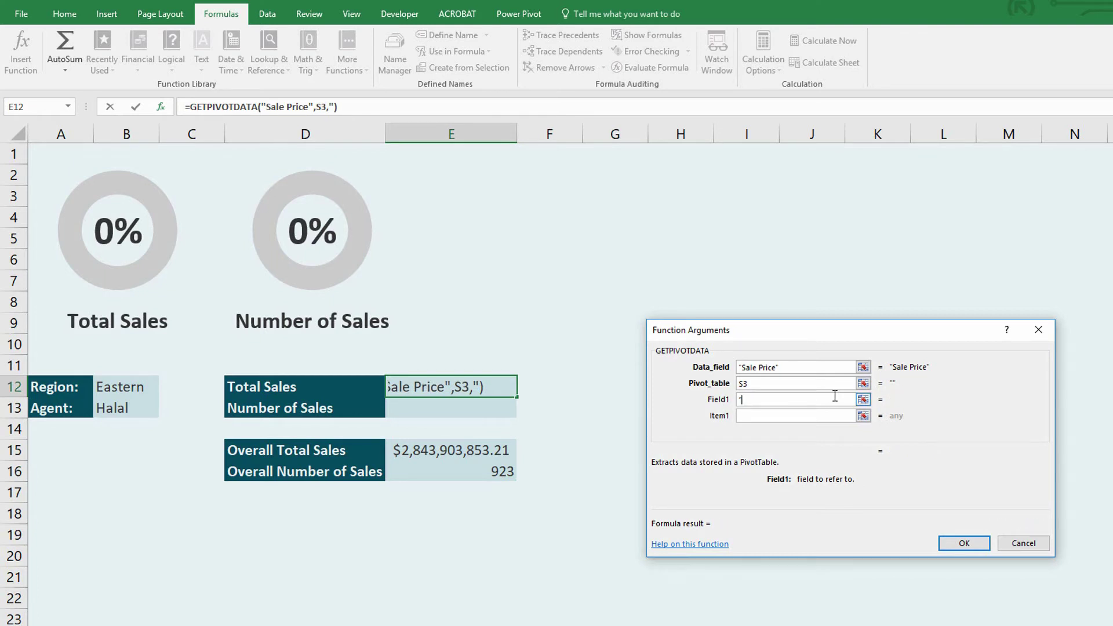
text(Region)
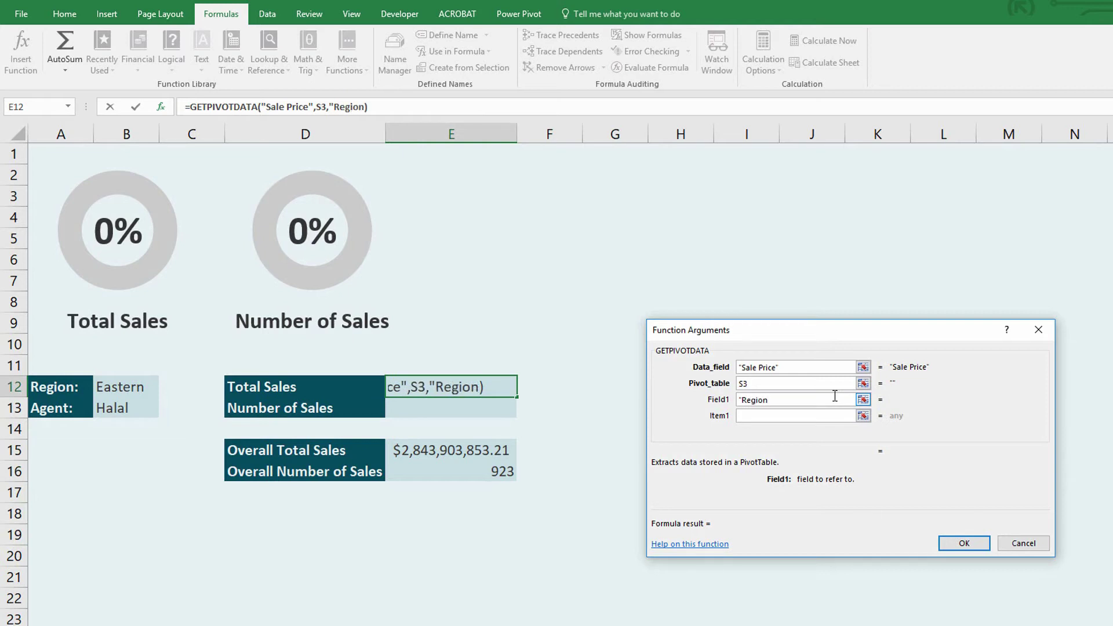
text(")
key(Tab)
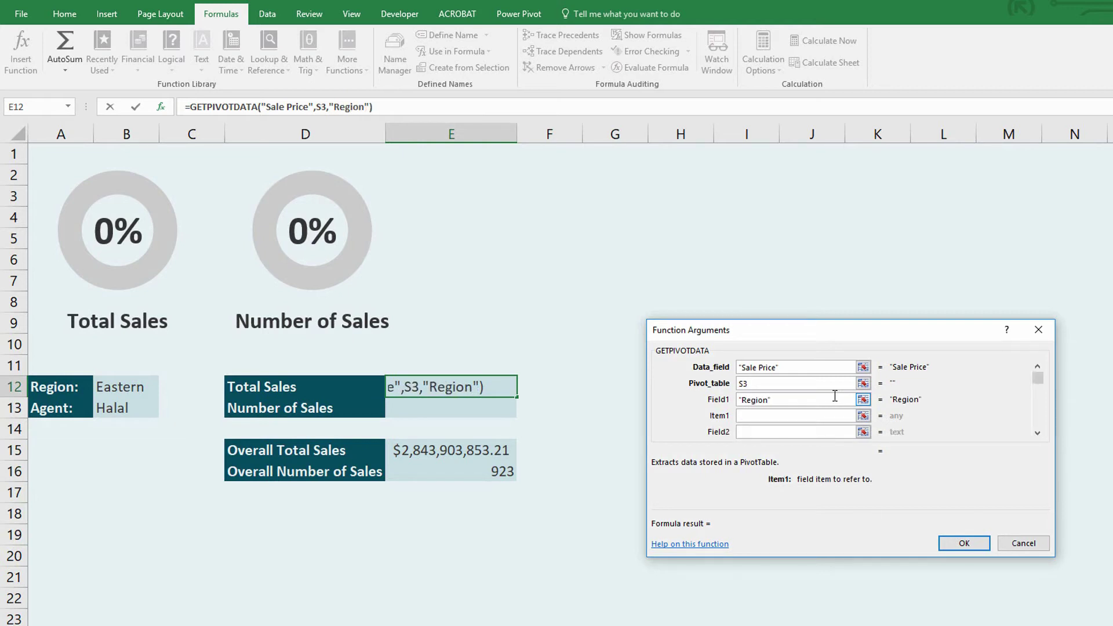
click(126, 386)
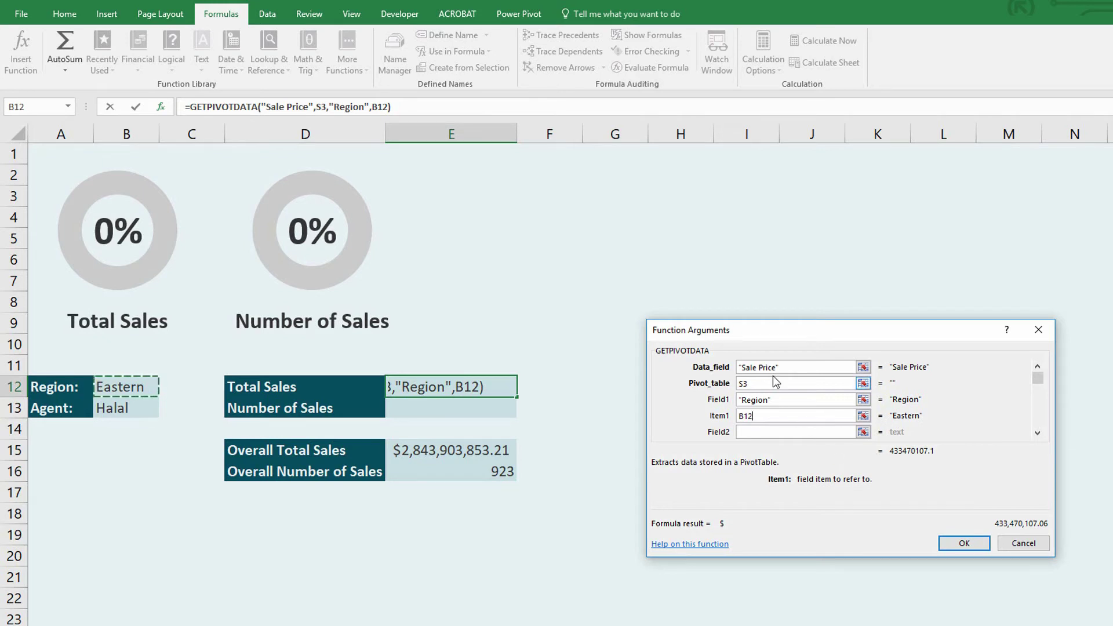
click(768, 431)
text(")
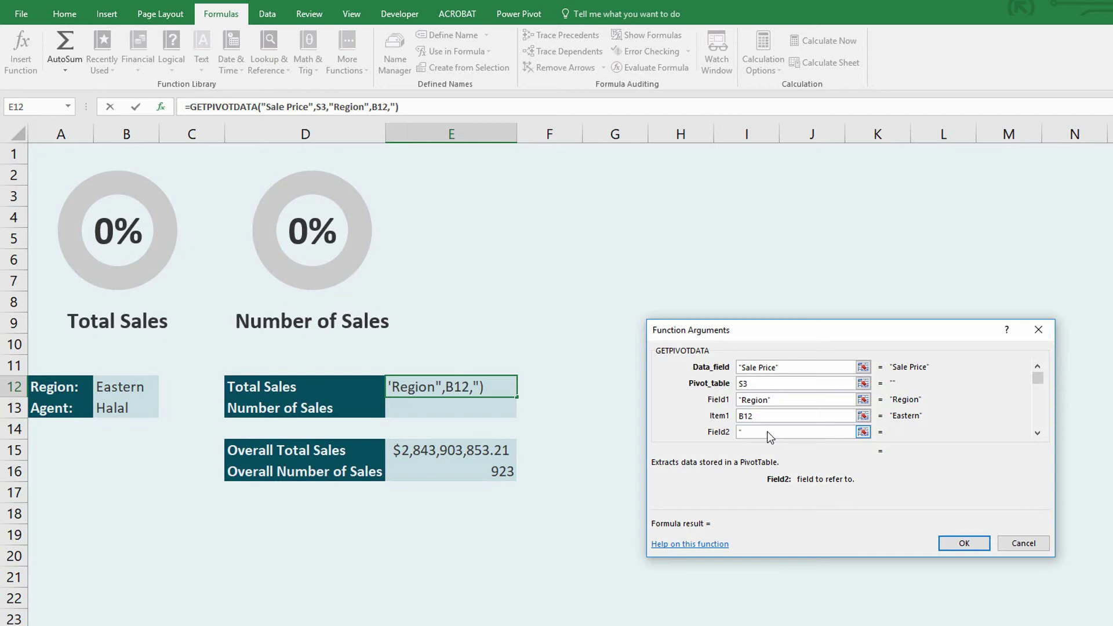
text(Lead Age)
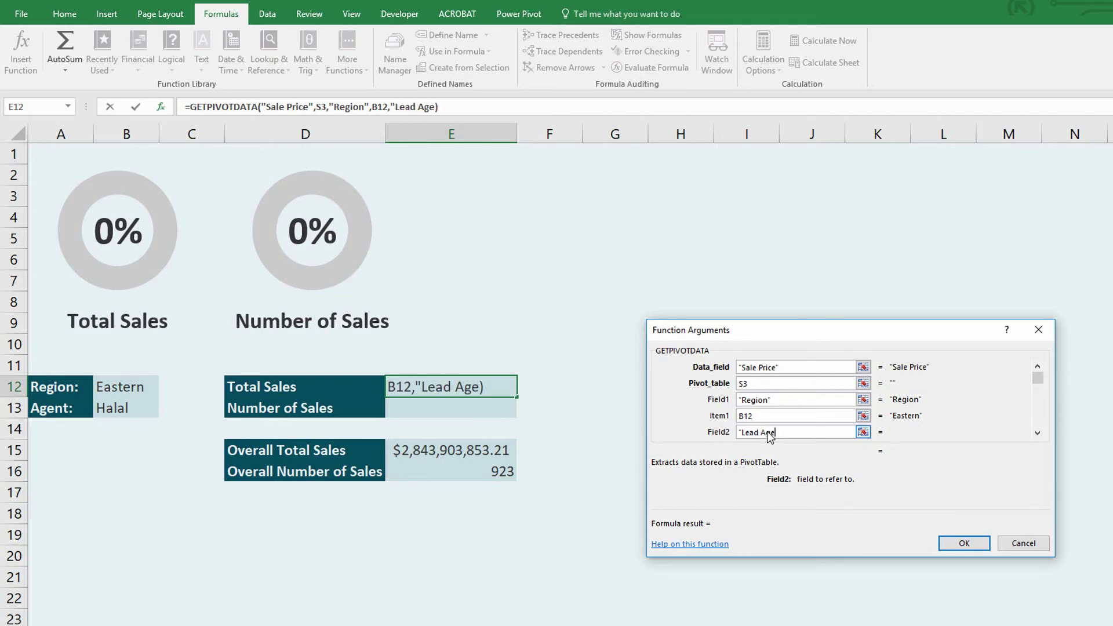
text(nt")
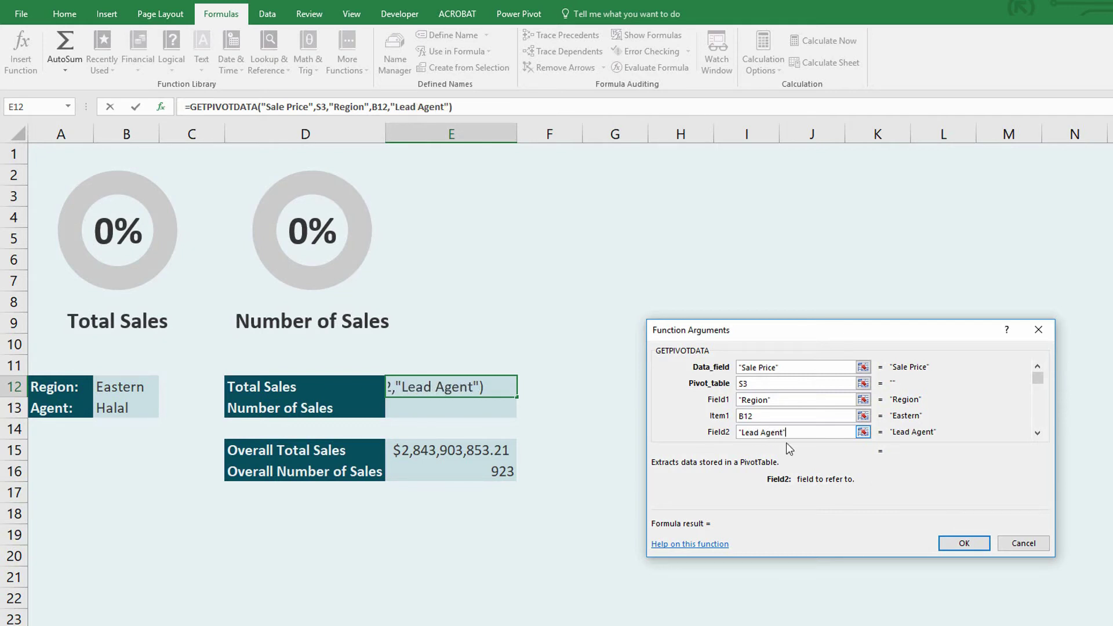
click(1039, 434)
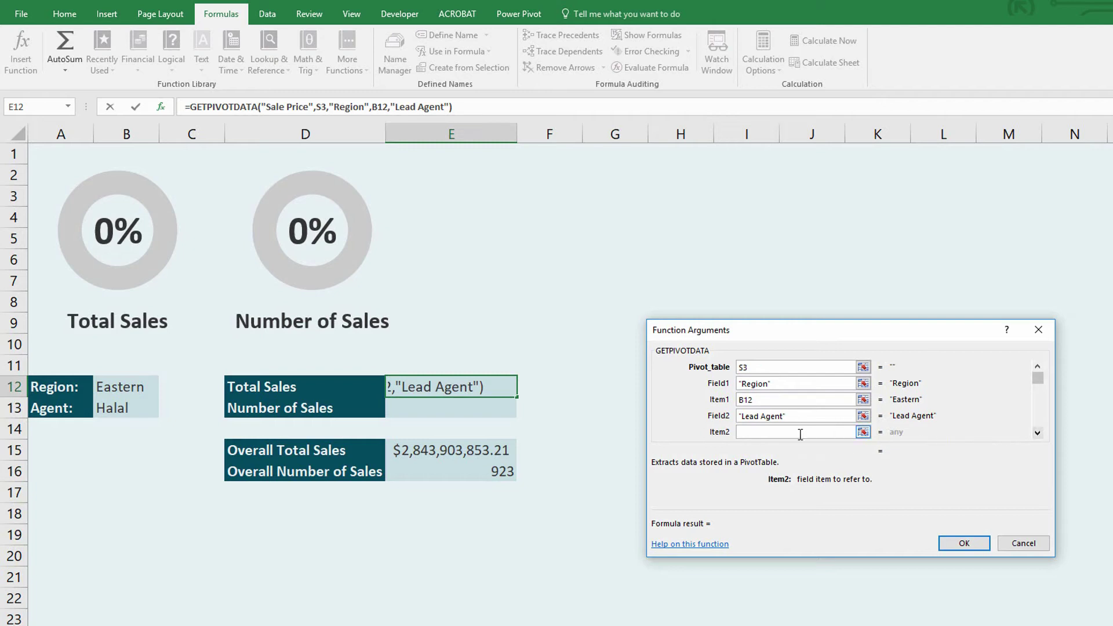
click(767, 434)
click(115, 407)
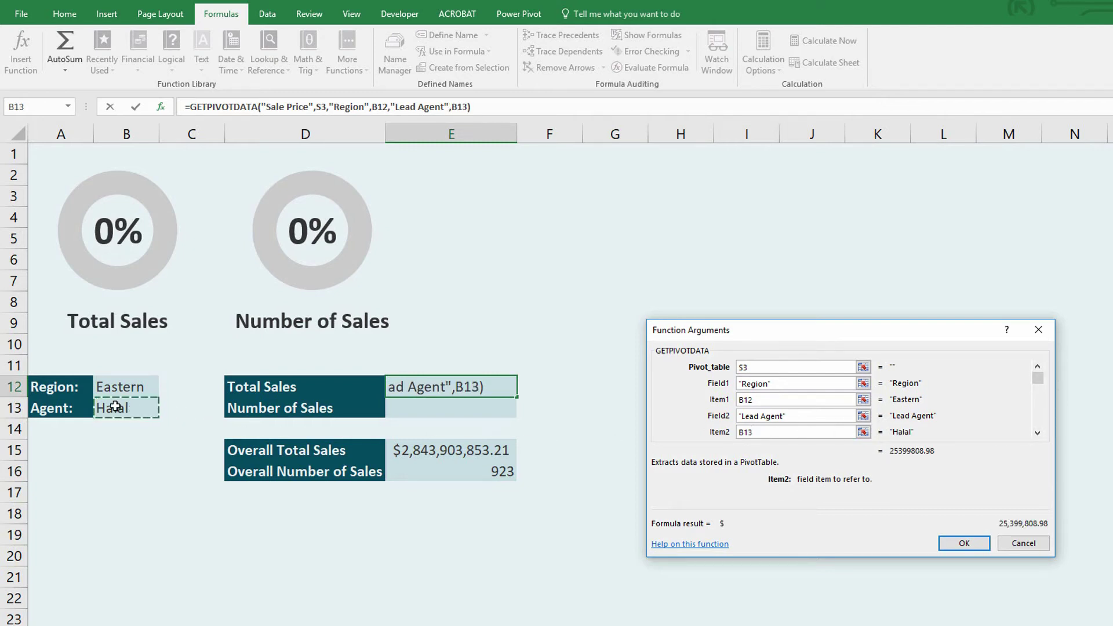
Confirm the Total Sales formula and test it with region Central and a different agent
click(963, 543)
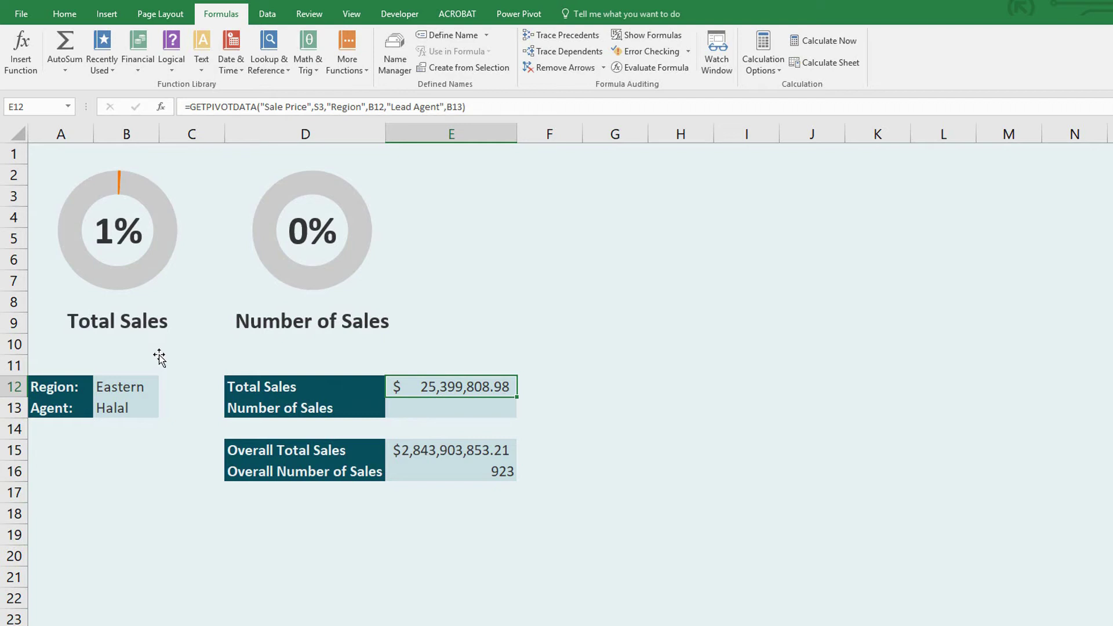
click(137, 383)
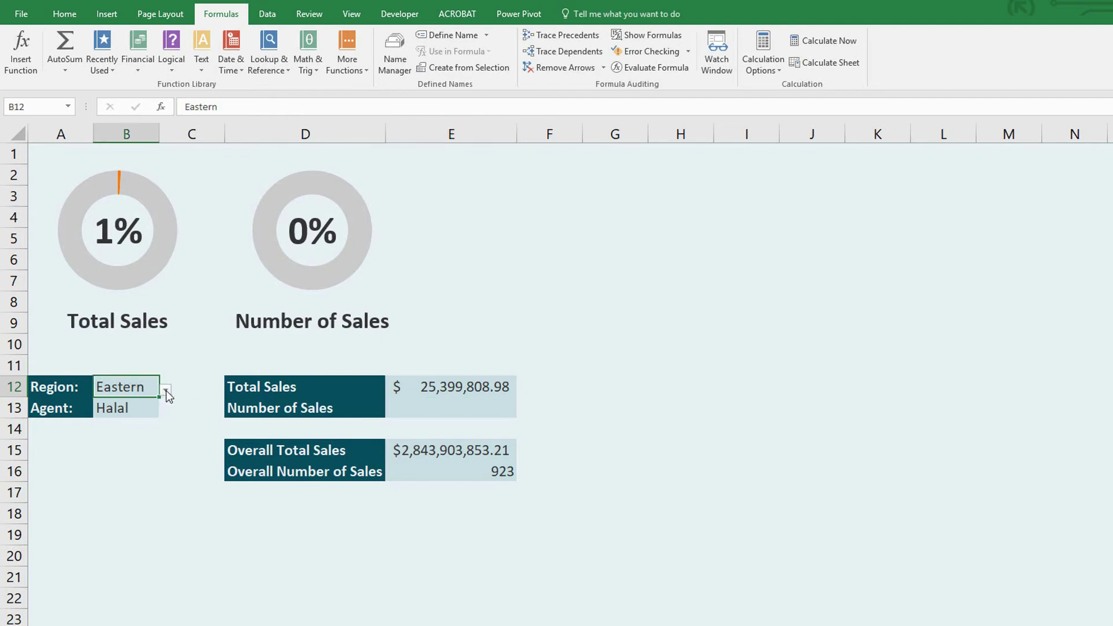
click(166, 391)
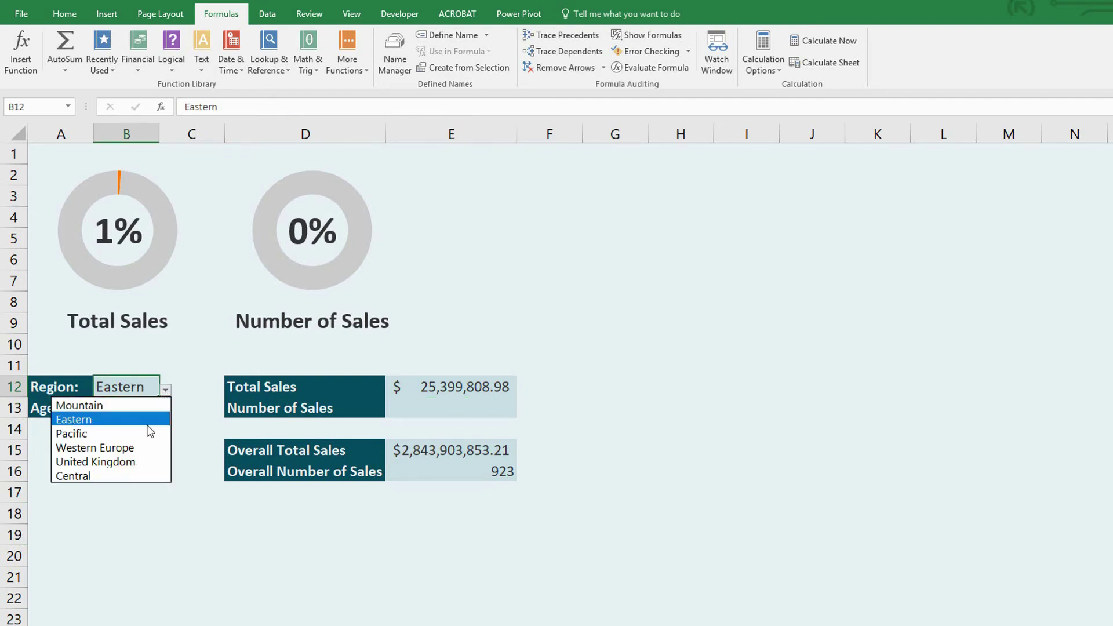
click(119, 475)
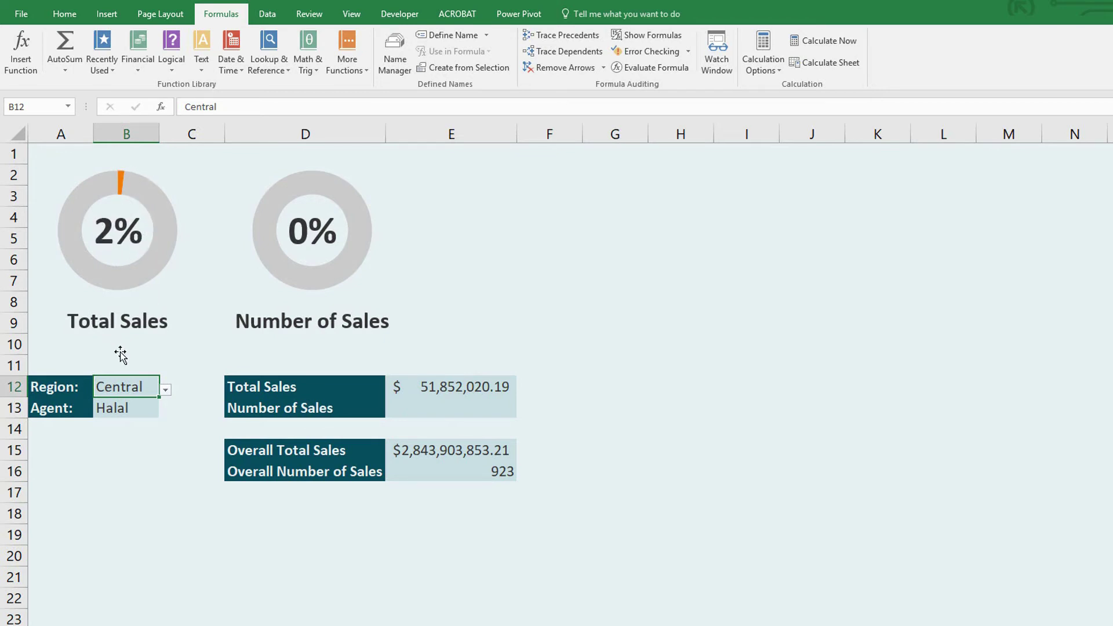
click(119, 408)
click(166, 411)
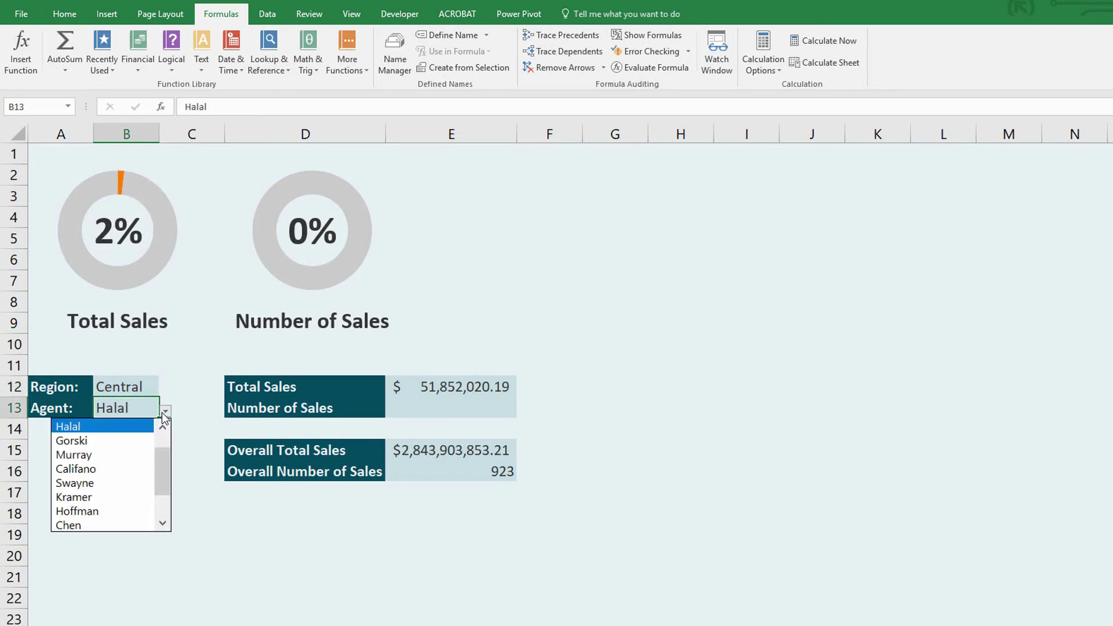
click(123, 482)
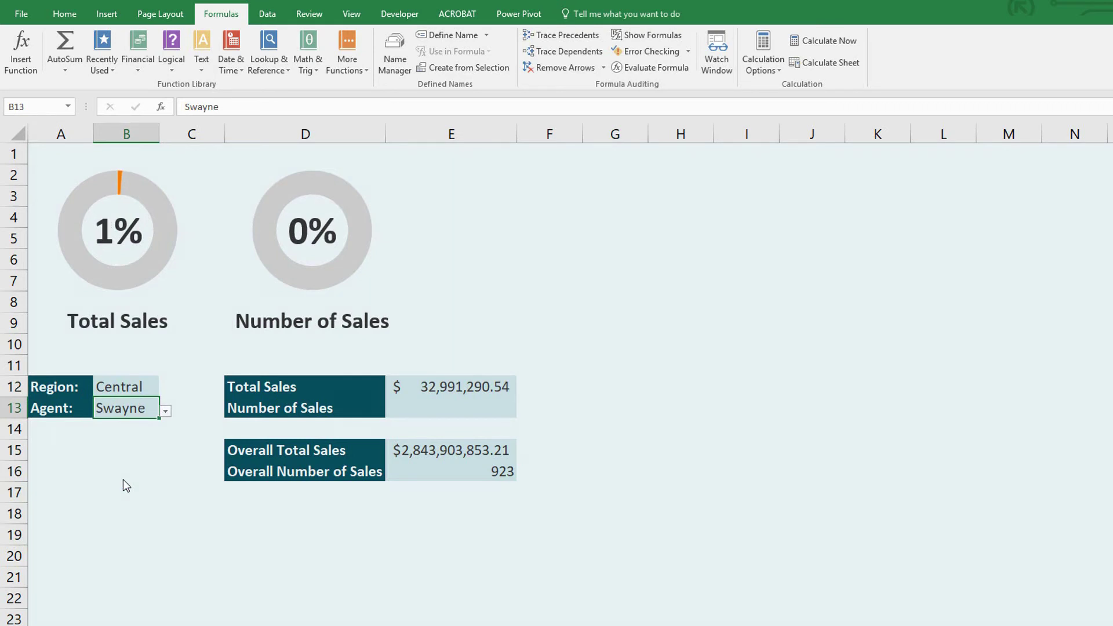
Cycle the region through Eastern, Pacific, Western Europe and Mountain, then pick another agent
click(143, 388)
click(167, 390)
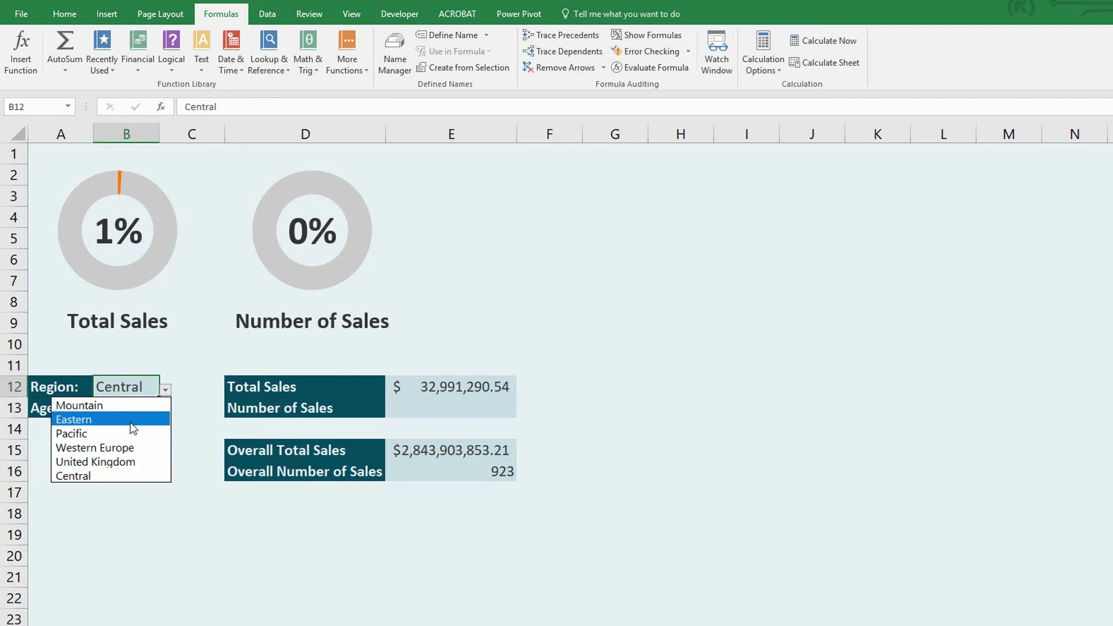
click(130, 422)
click(166, 390)
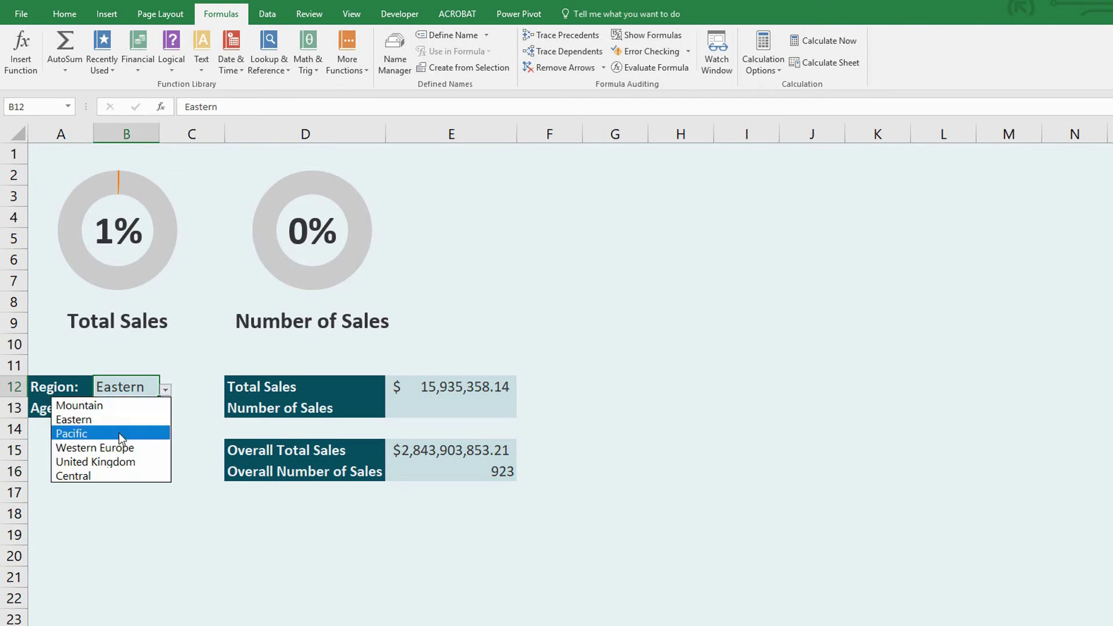
click(119, 433)
click(166, 390)
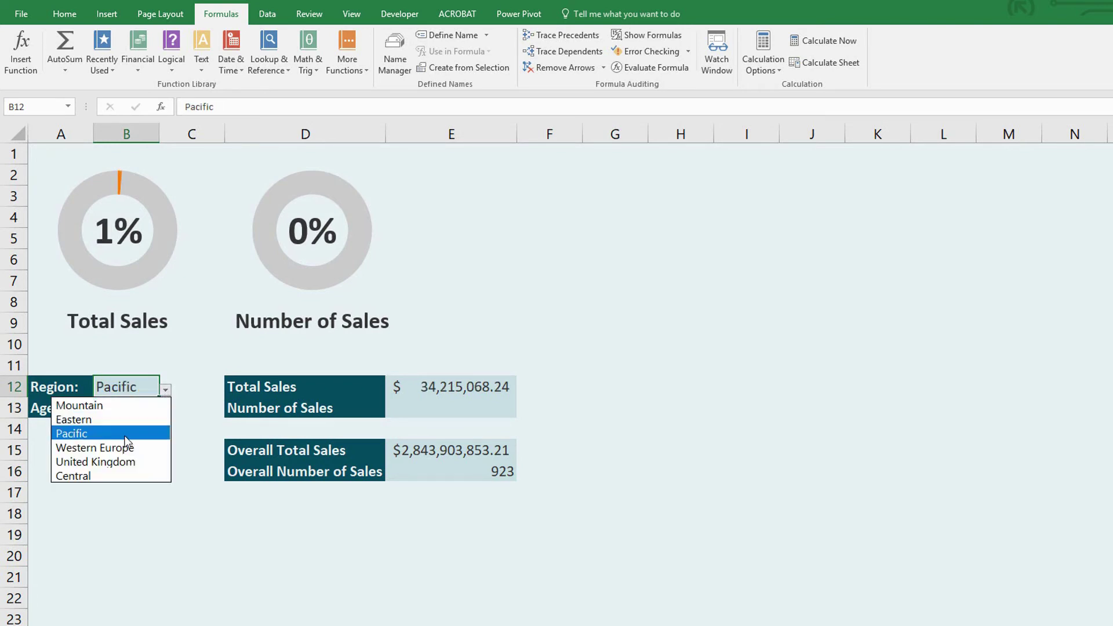
click(127, 448)
click(165, 390)
click(140, 404)
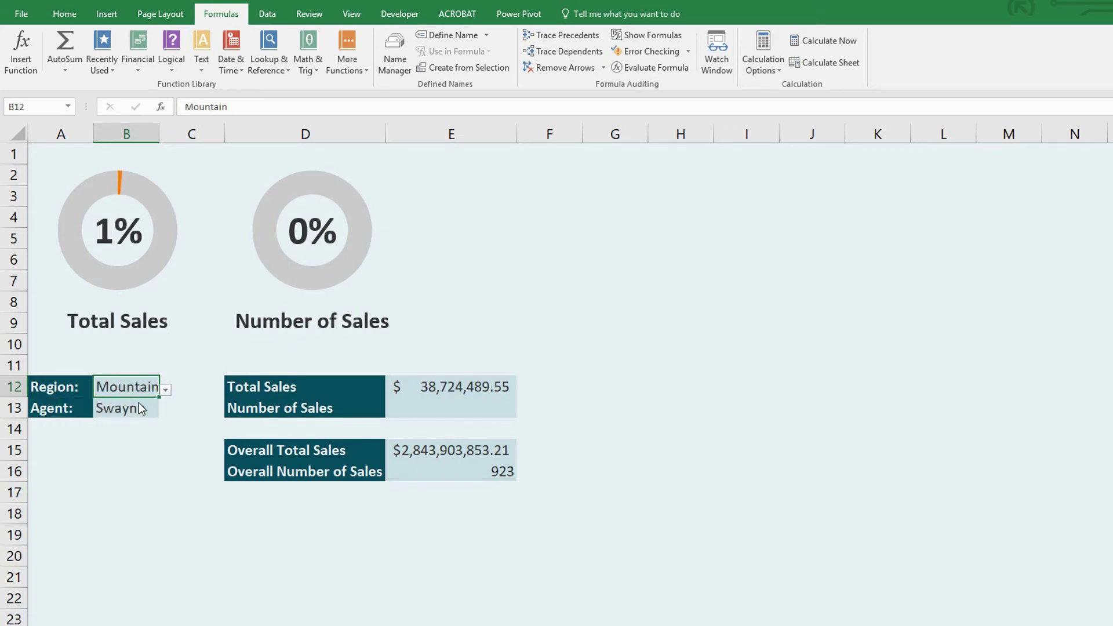
click(139, 408)
click(165, 410)
click(147, 427)
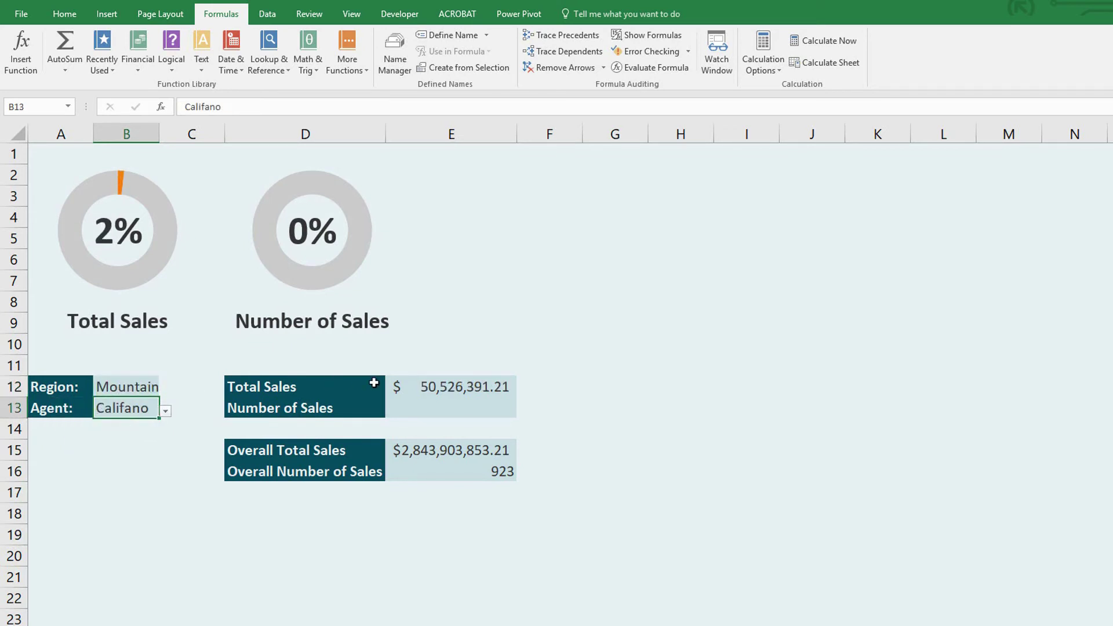
Re-edit and commit the E12 formula, showing $50,526,391.21 for Mountain and the chosen agent
double_click(415, 392)
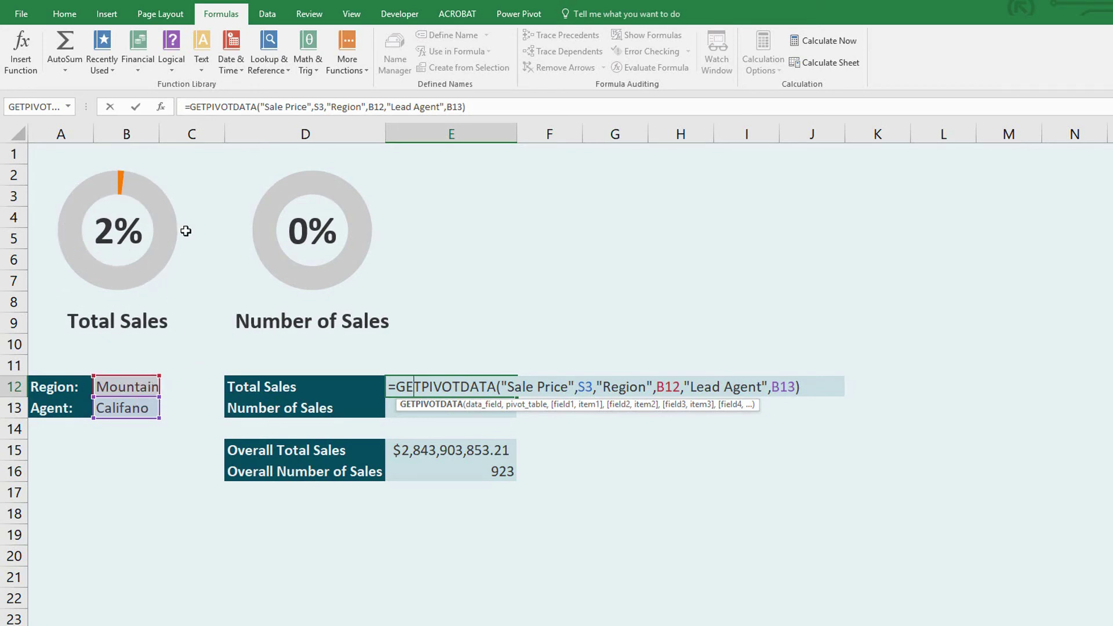
key(ctrl+Return)
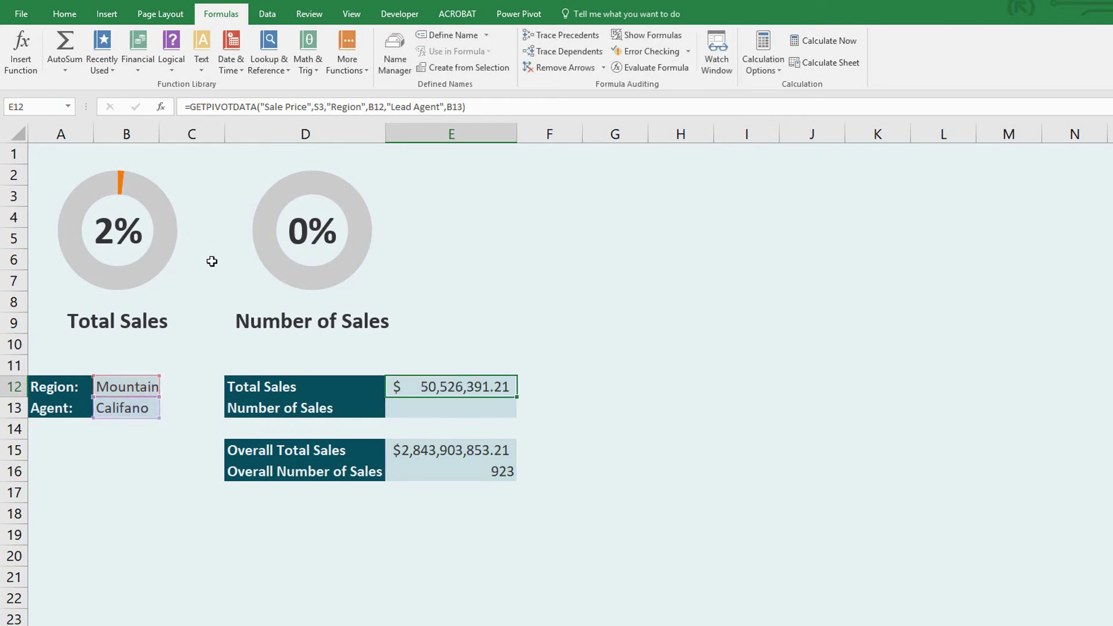
Insert GETPIVOTDATA in Number of Sales cell E13 with "Property Sub-Type" as the data field
click(449, 411)
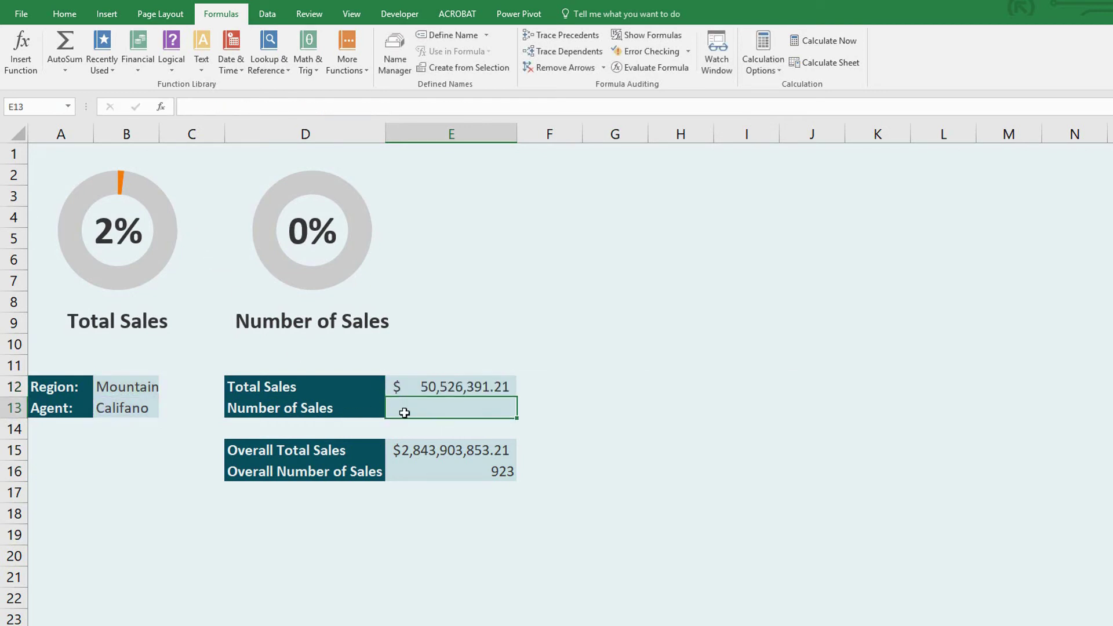
click(265, 69)
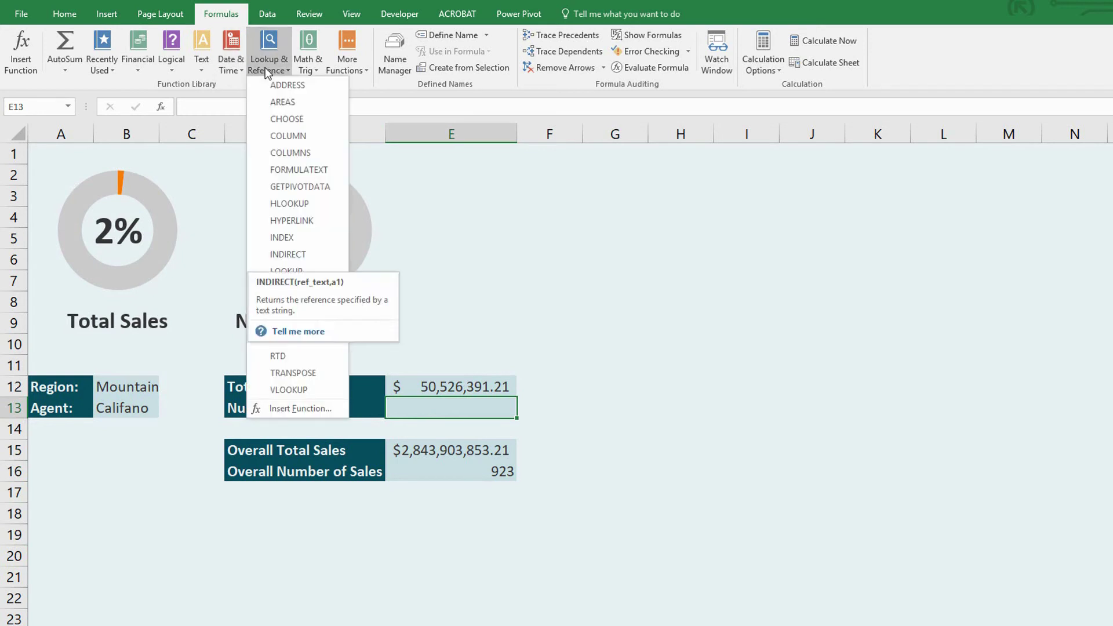
click(311, 186)
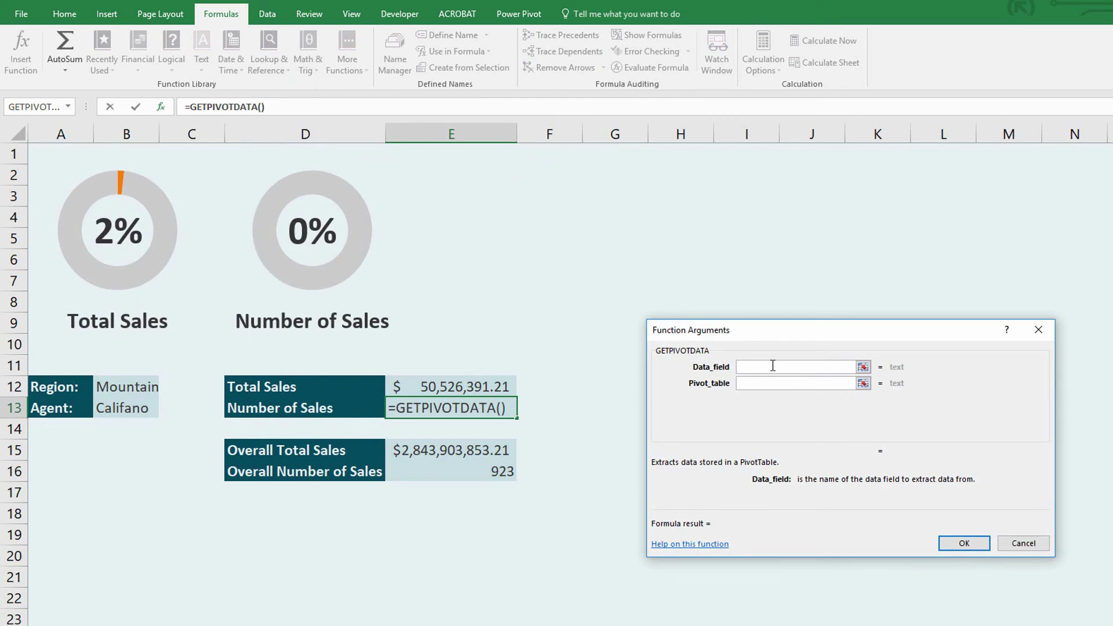
text("Property Sub)
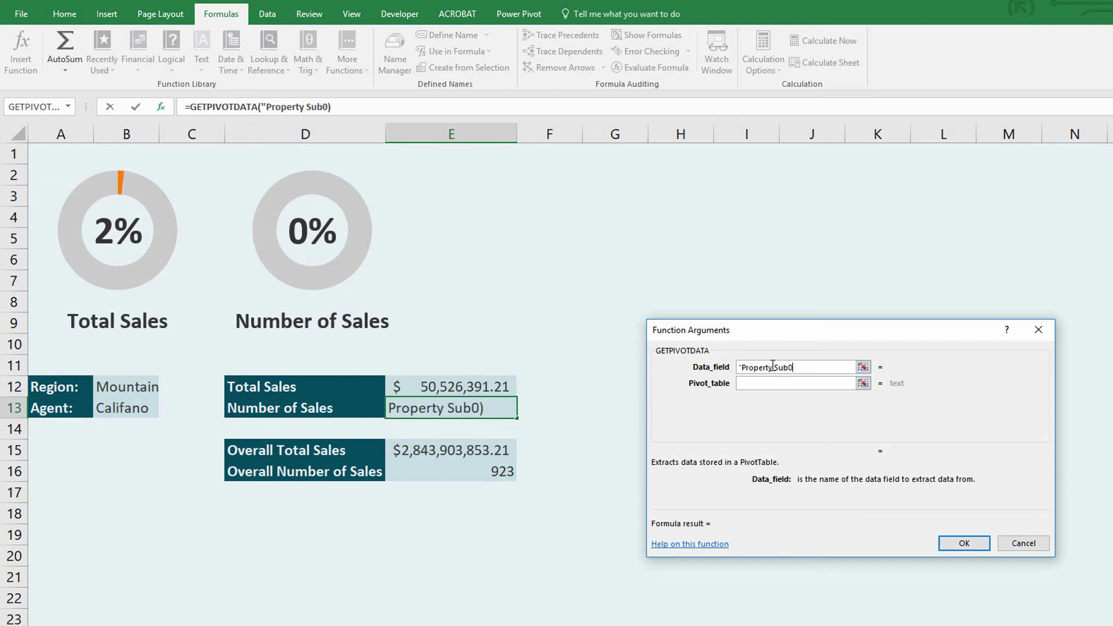
text(-Type")
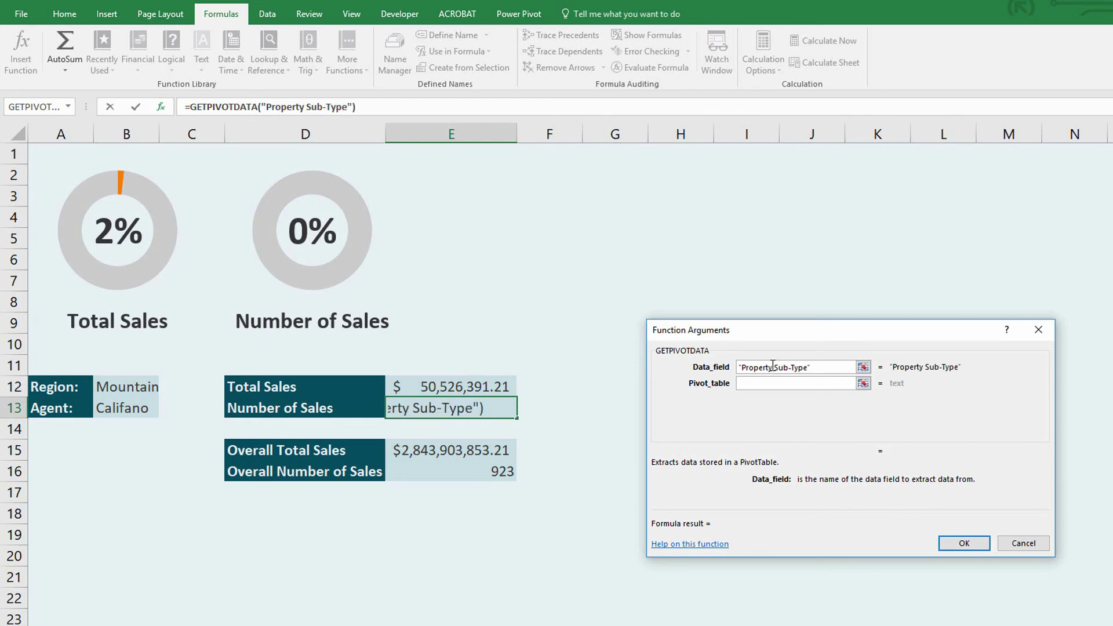
key(Tab)
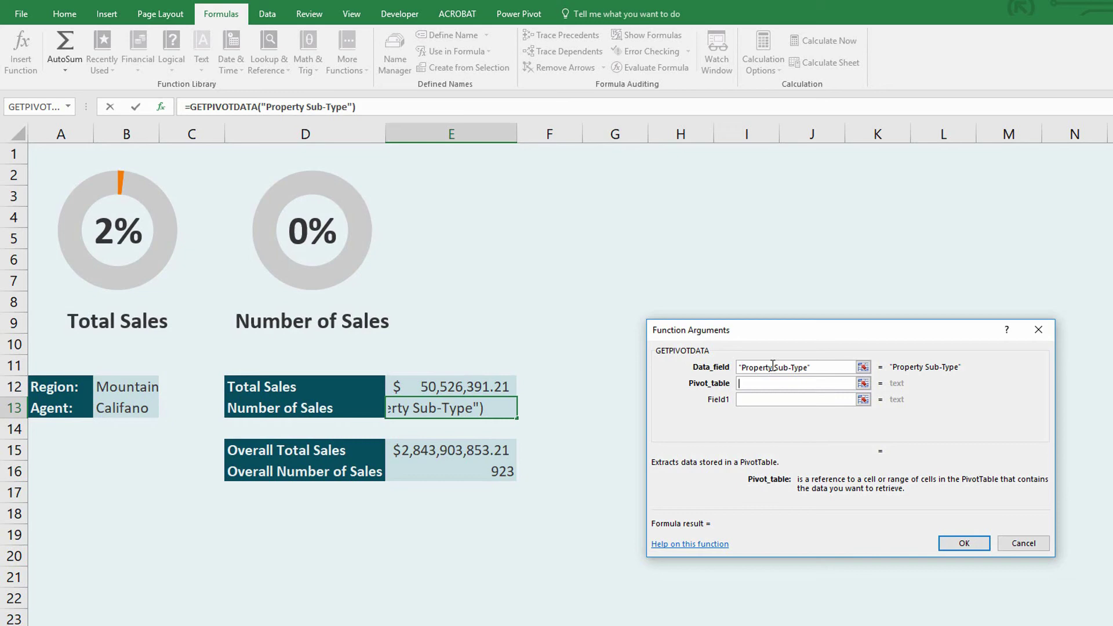
Point the Number of Sales formula at pivot cell S3 and filter "Region" by B12
key(ctrl+Page_Down)
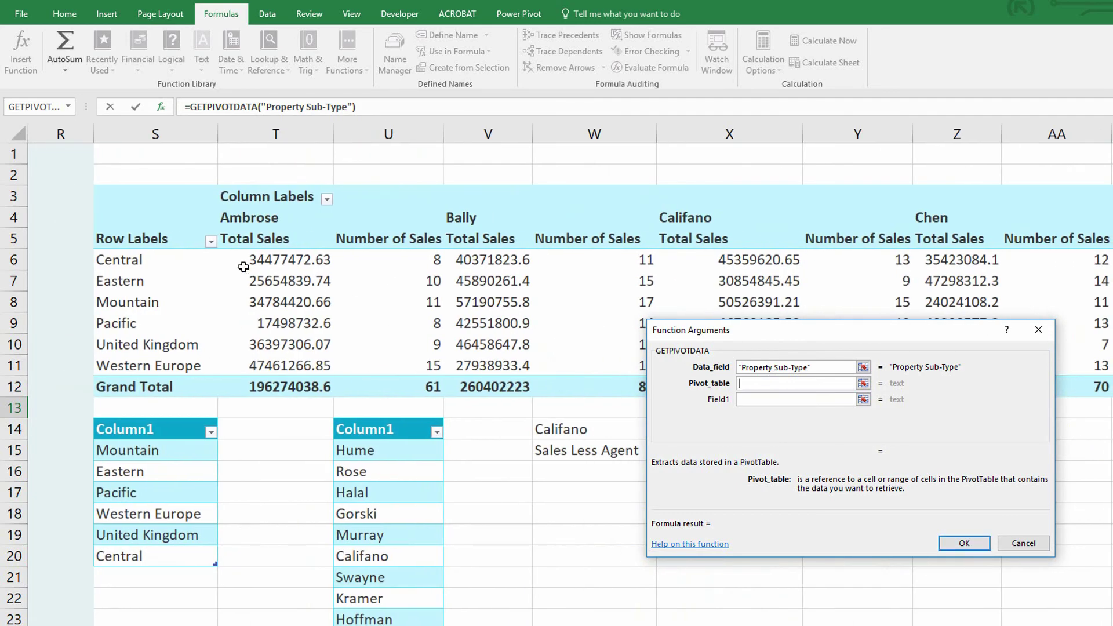
click(164, 195)
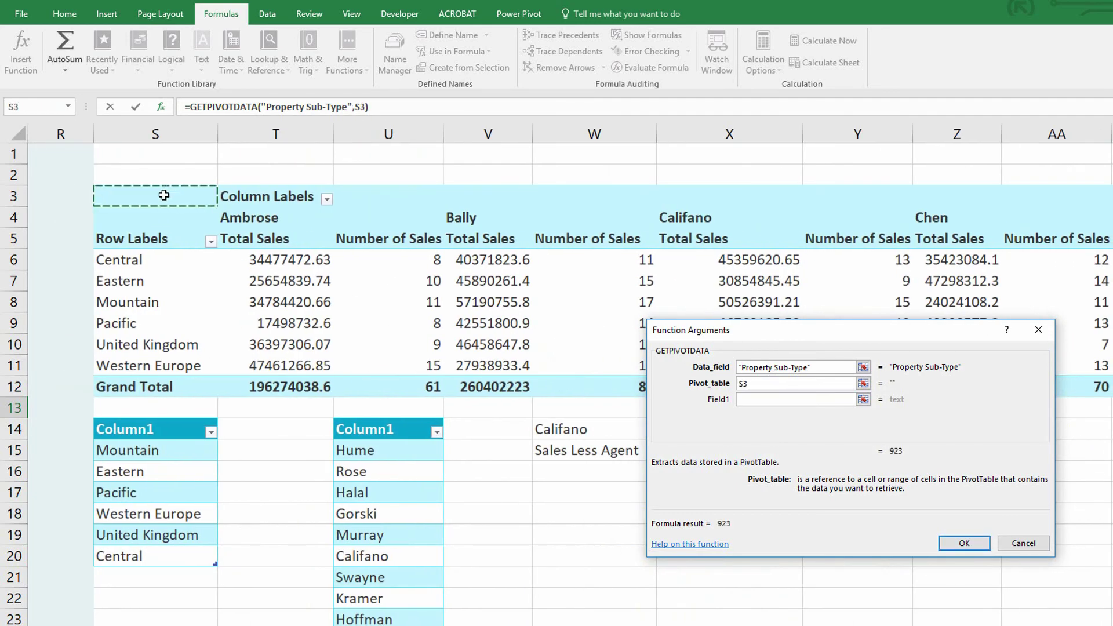
click(777, 400)
key(ctrl+BackSpace)
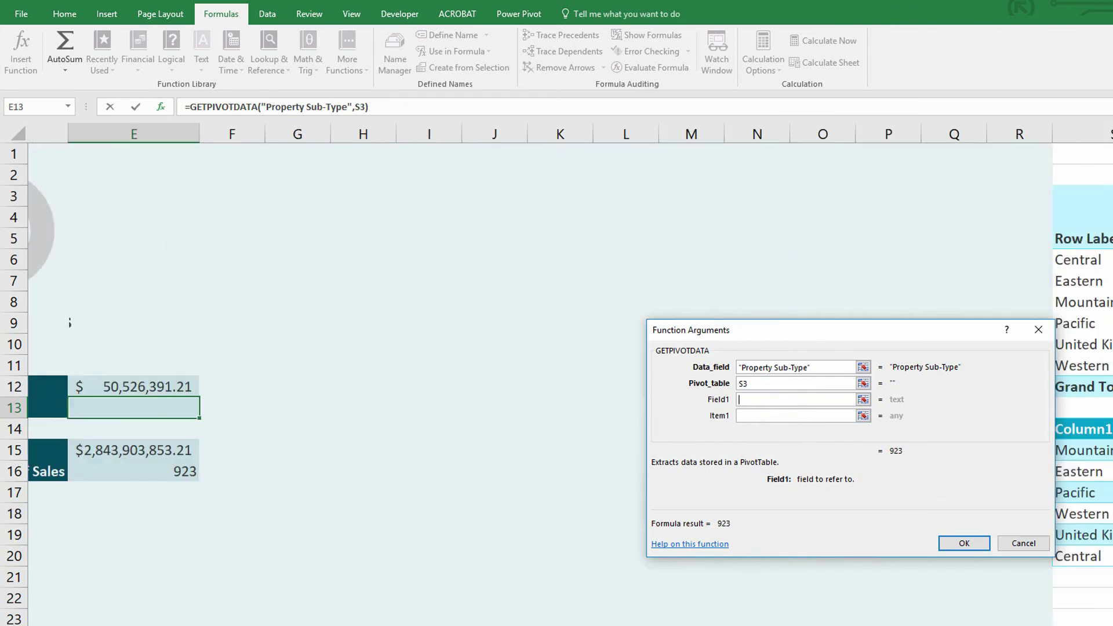
text(")
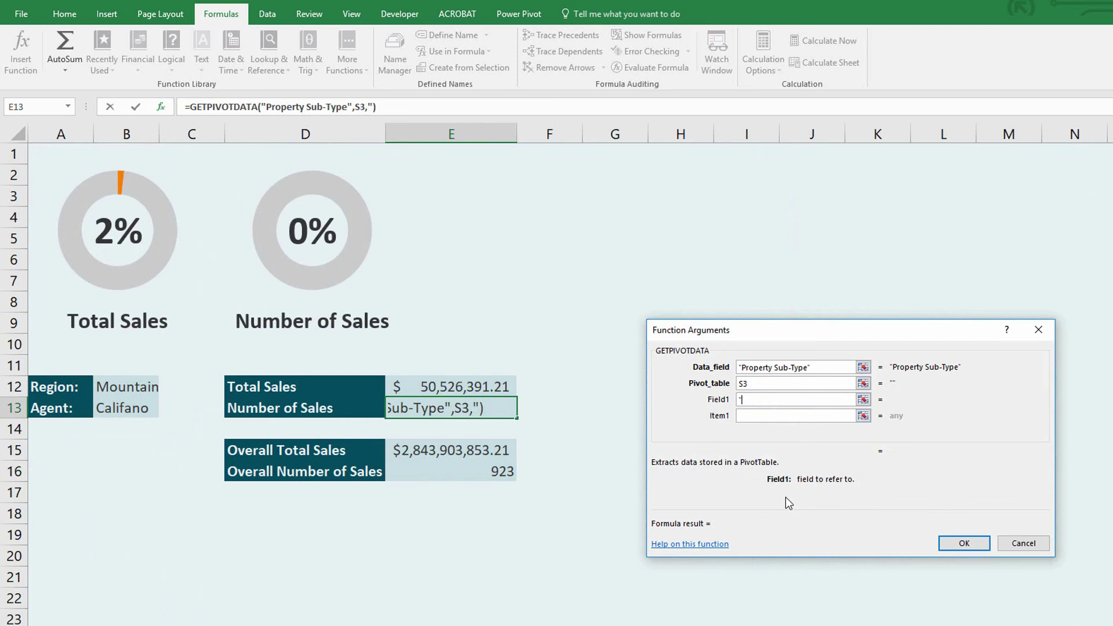
text(Region"+)
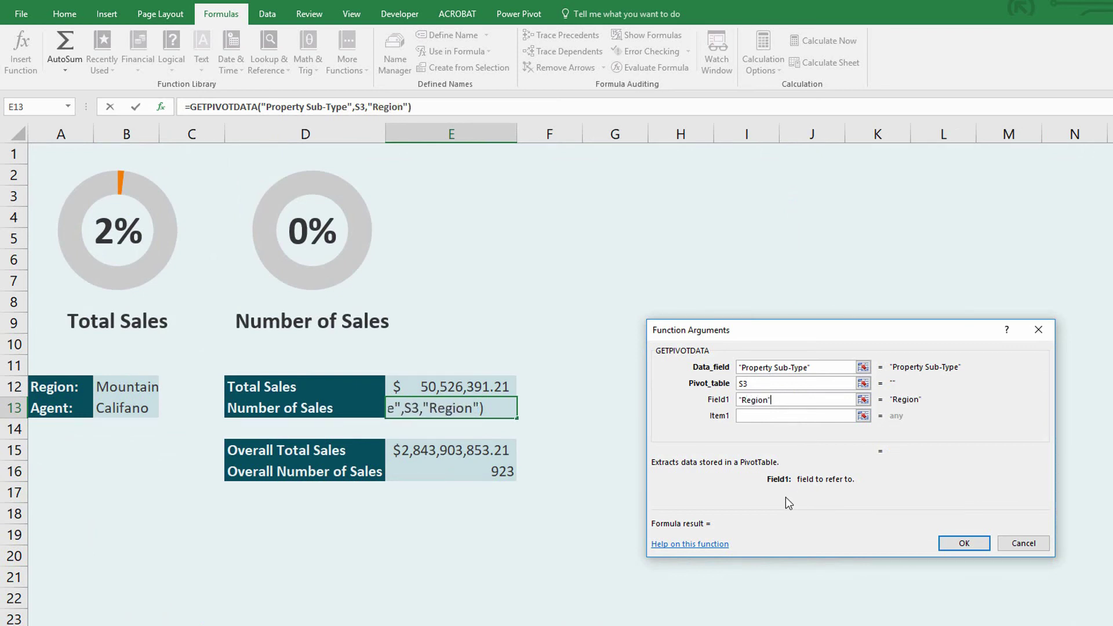
click(127, 386)
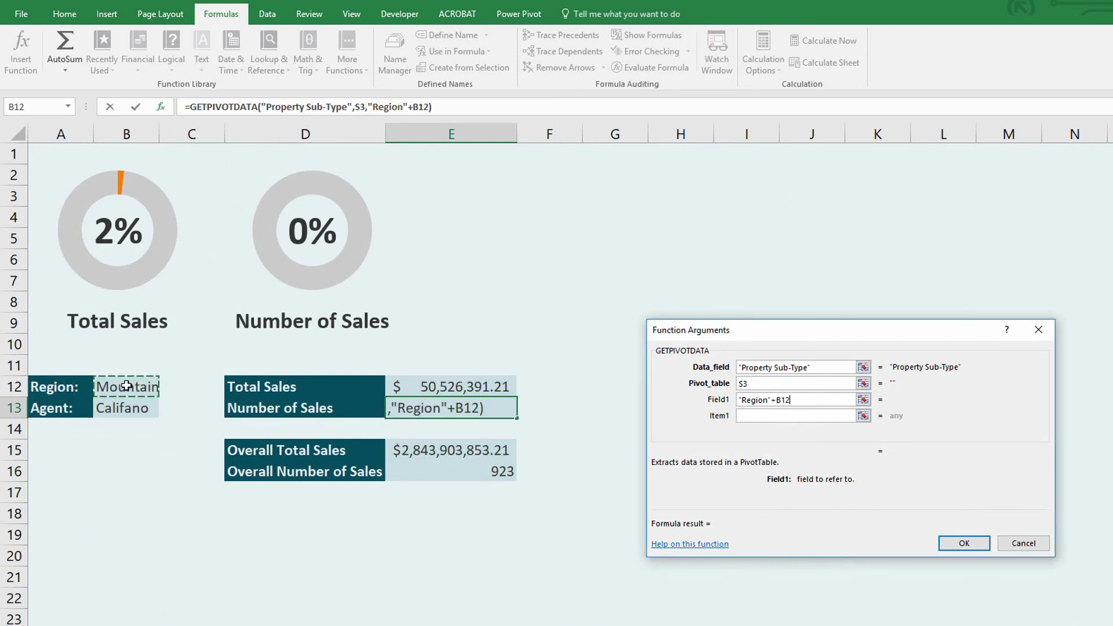
click(810, 416)
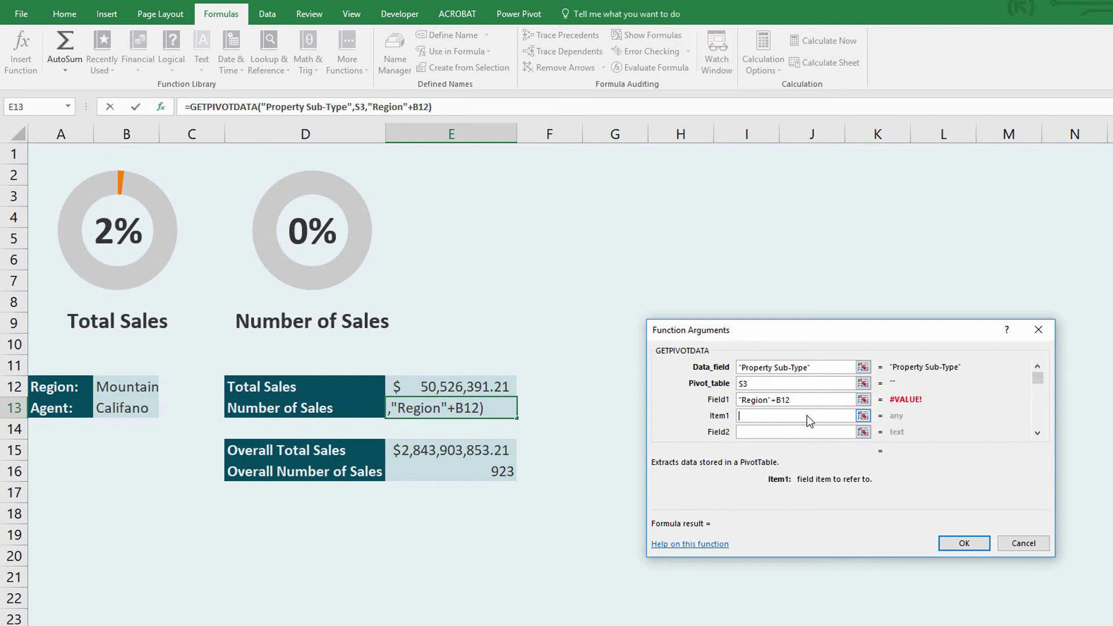
click(802, 400)
key(BackSpace)
key(BackSpace)
key(BackSpace)
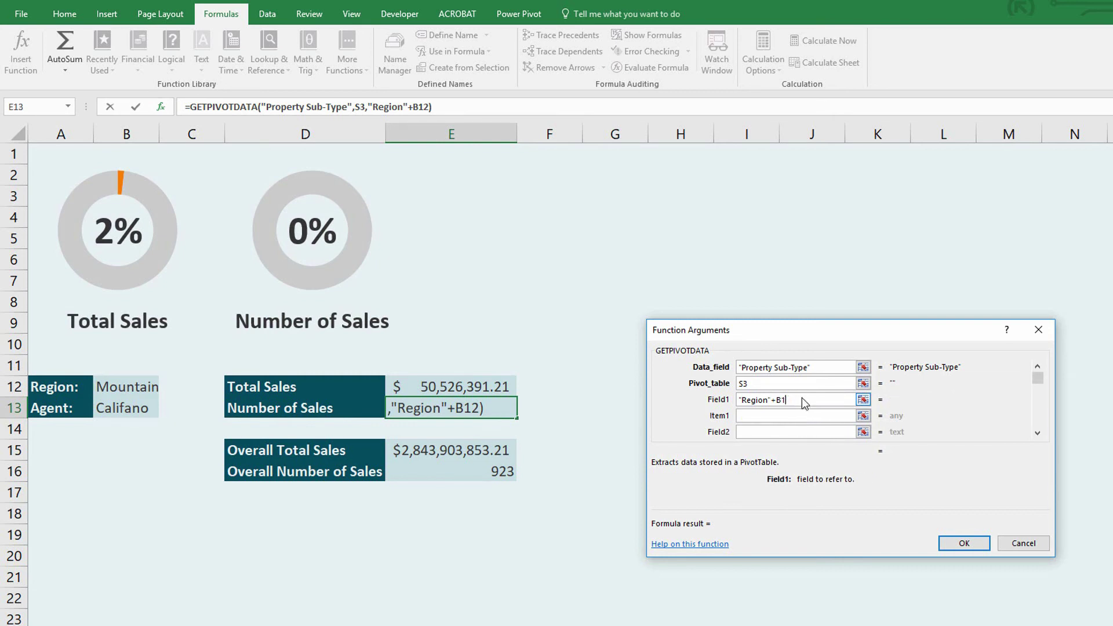
key(BackSpace)
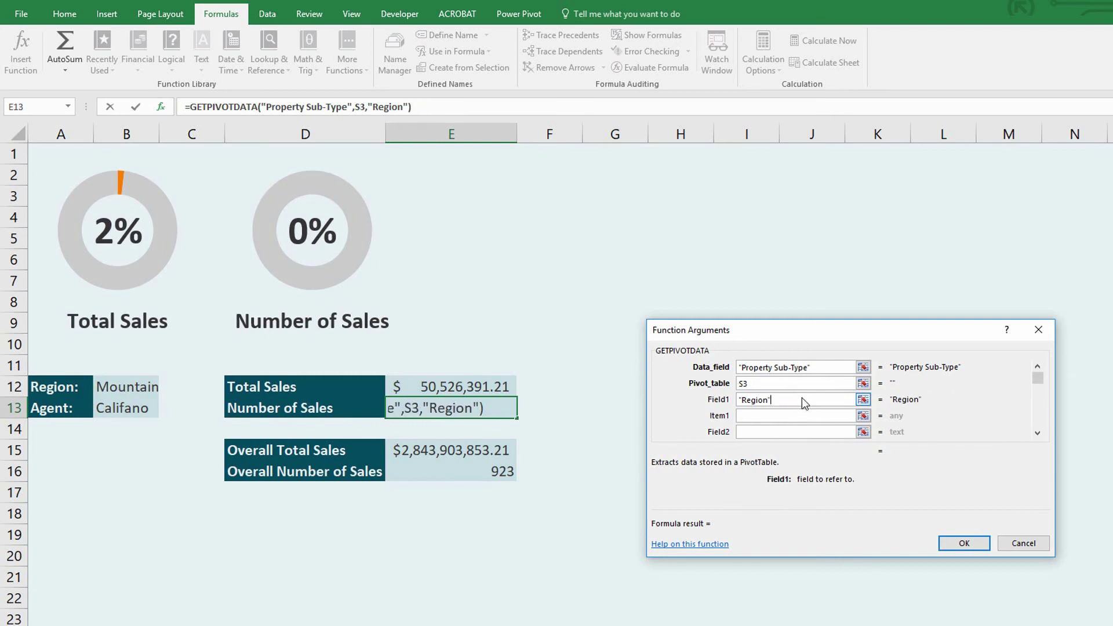
click(793, 415)
click(747, 419)
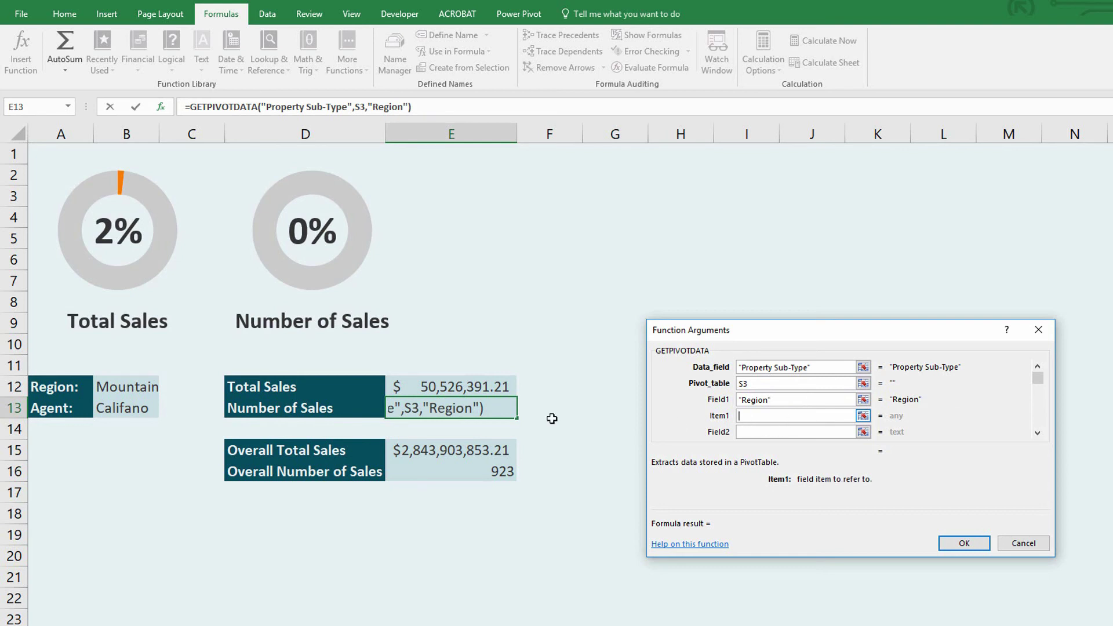
click(136, 388)
Add the "Lead Agent" filter from B13 and finish, returning 15 sales and a 2% donut
click(760, 432)
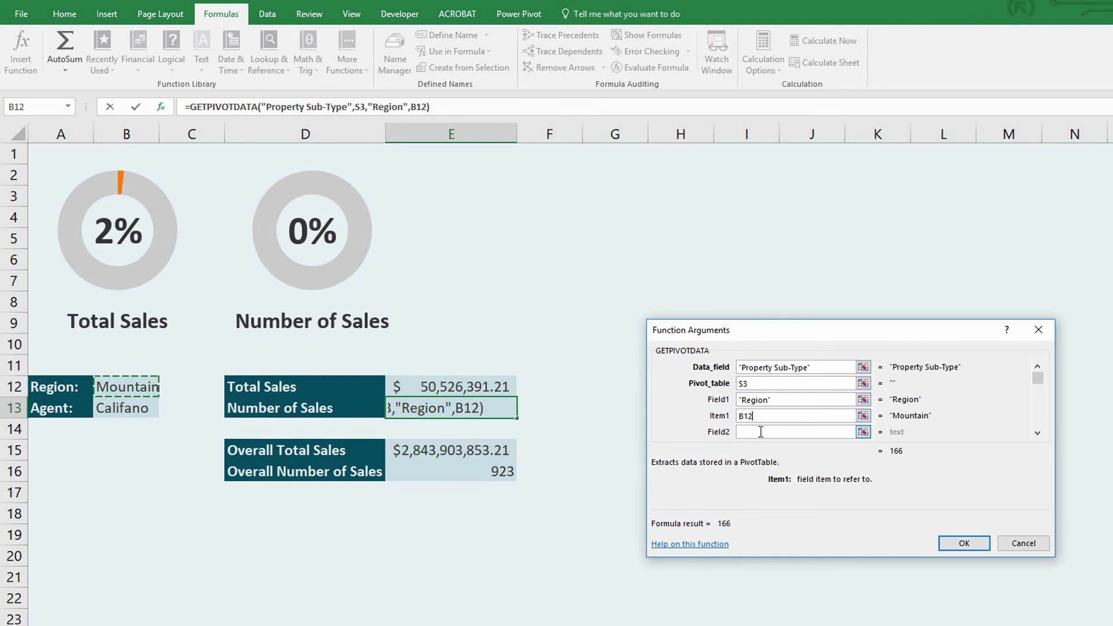
text(")
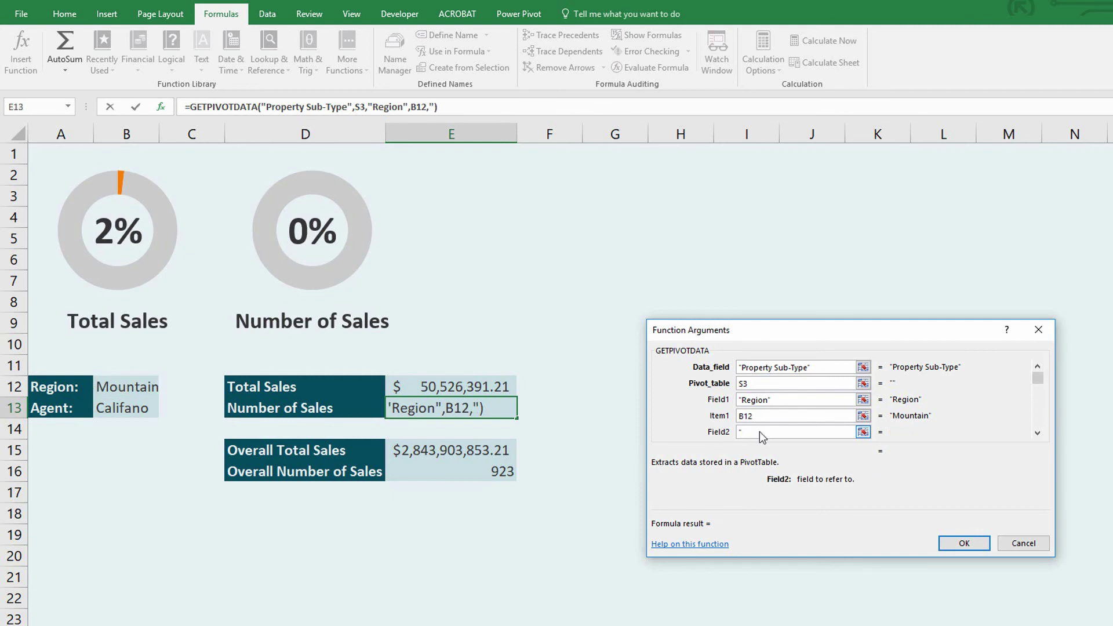
text(Lead Agent")
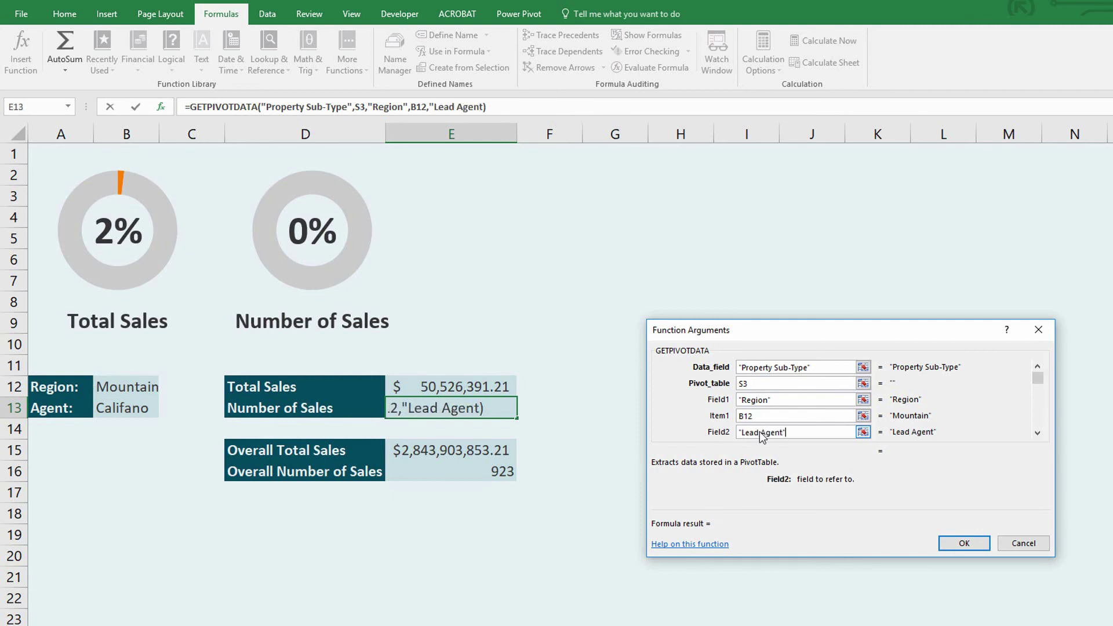
key(Tab)
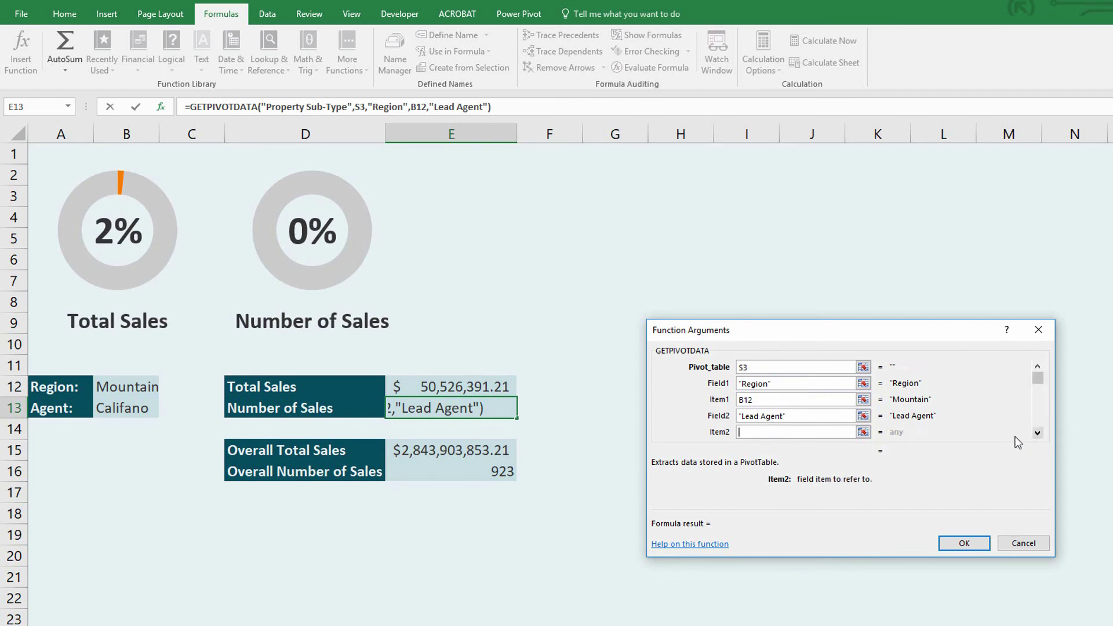
click(132, 411)
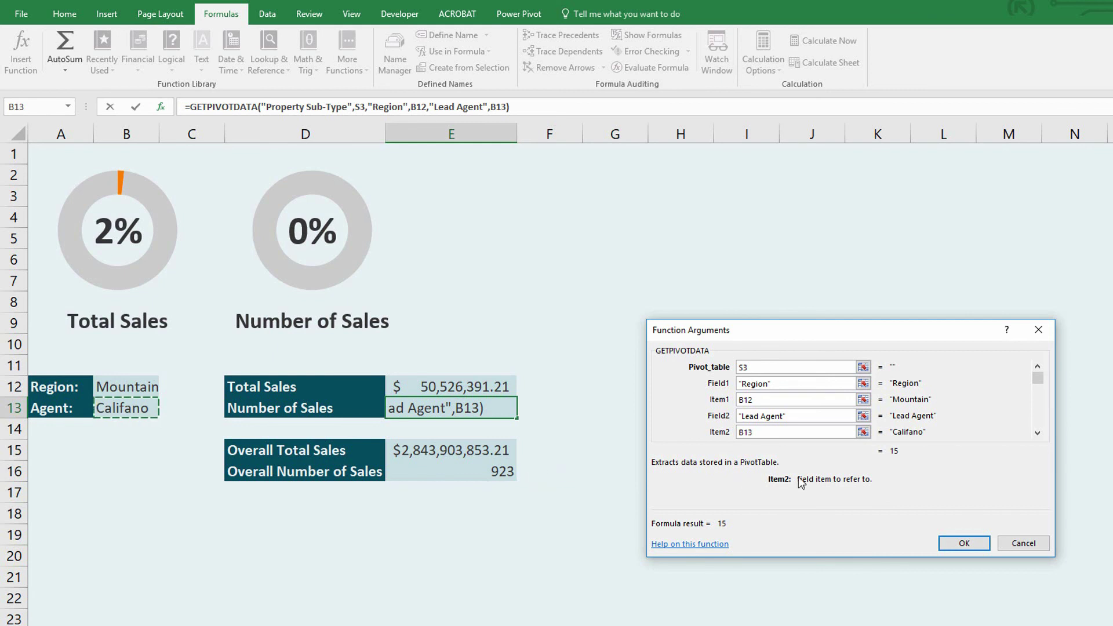
click(963, 544)
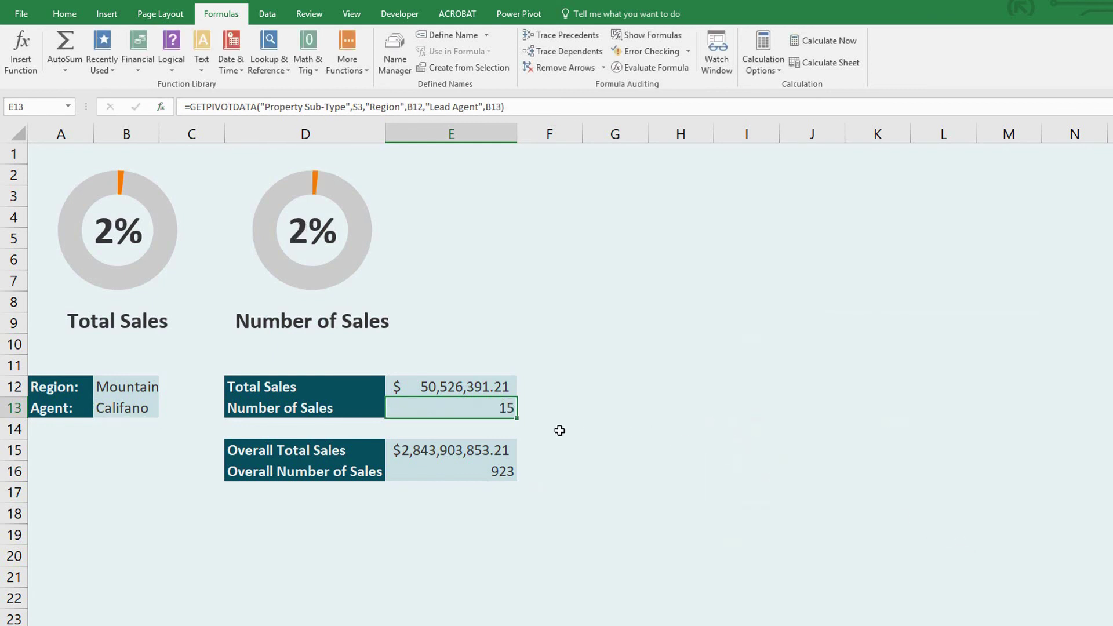
Pick Swayne as the agent from B13's dropdown list
click(130, 410)
click(165, 411)
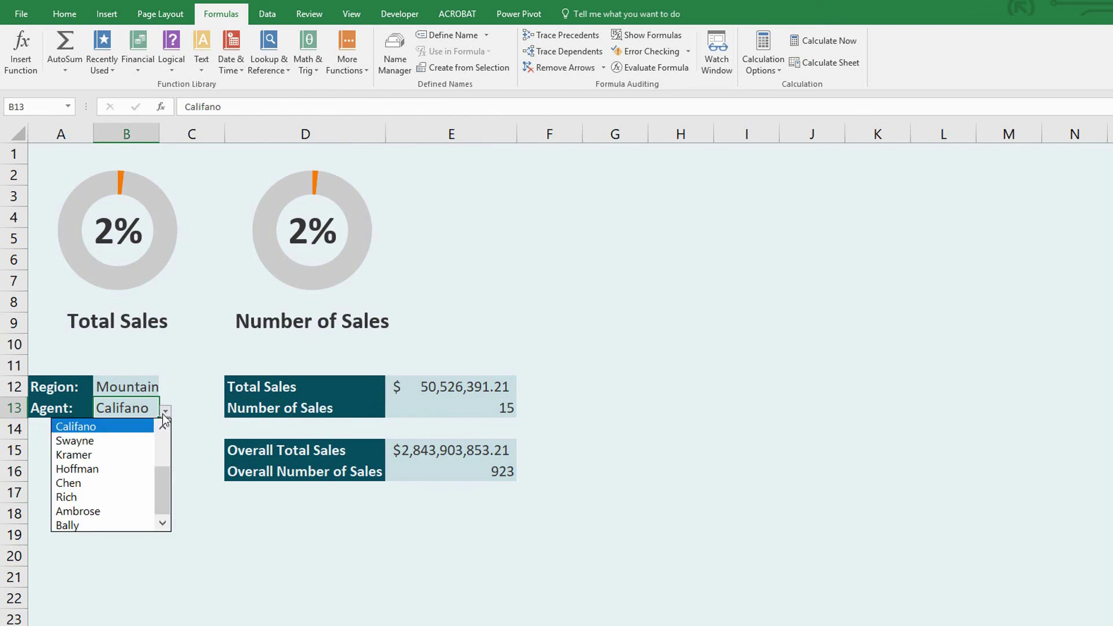
click(138, 440)
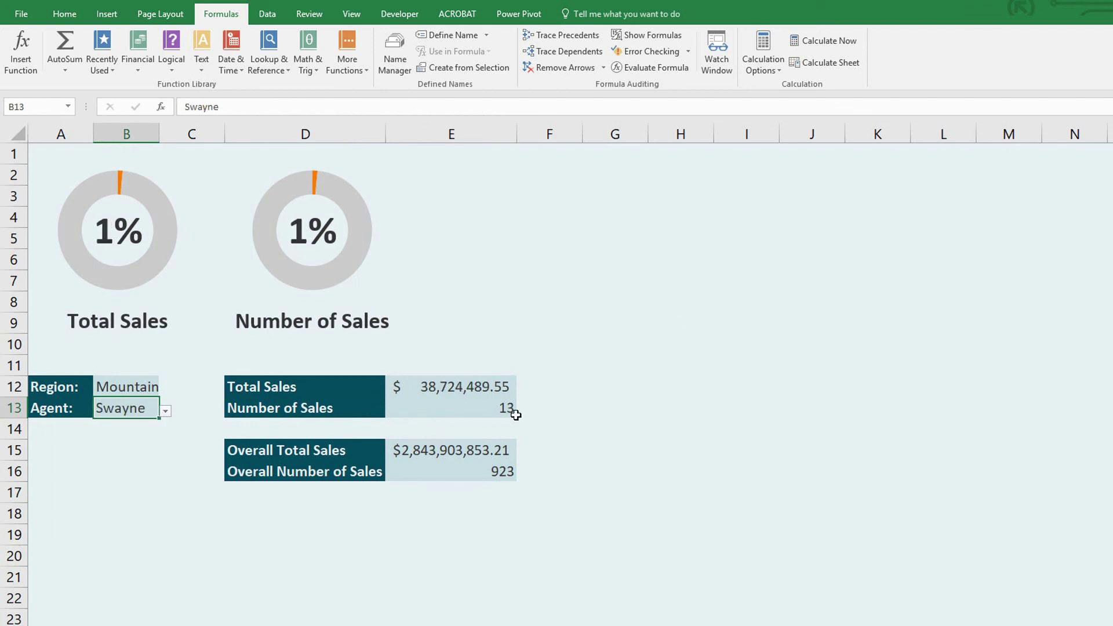
Switch the agent to Chen and check the pivot table against the $24,024,108.21 and 11 sales figures
click(166, 411)
click(92, 483)
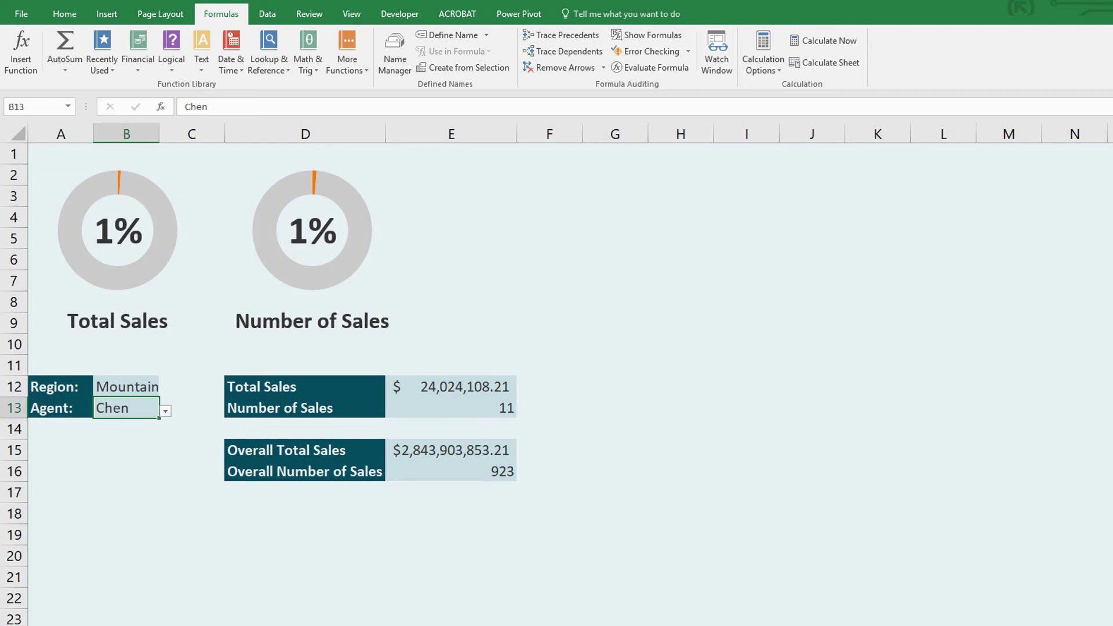
scroll(556, 371, right, 5)
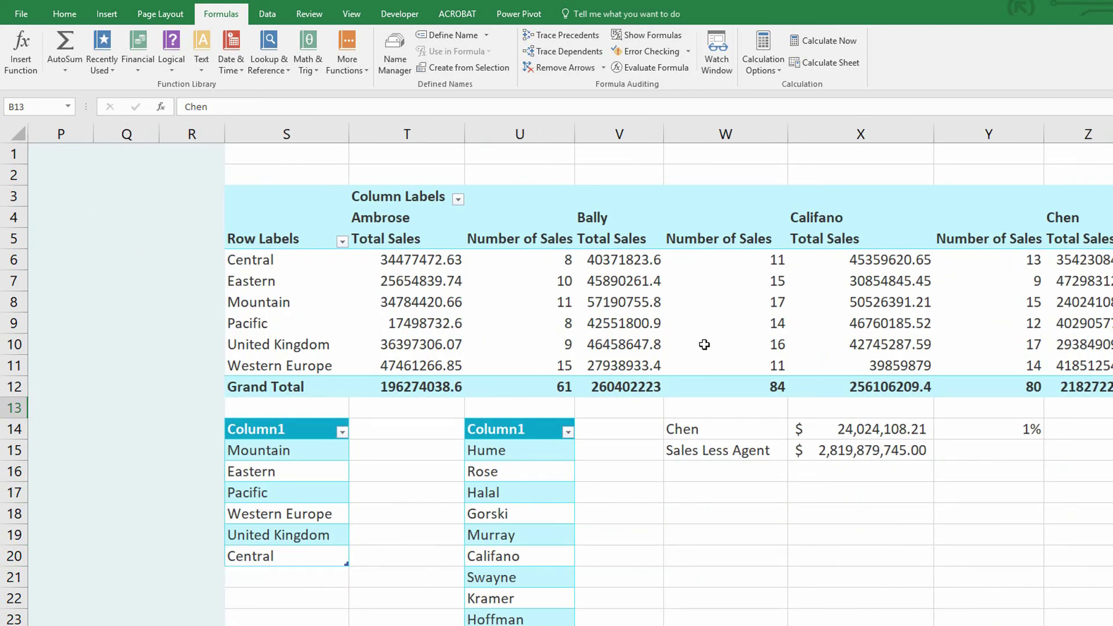
scroll(556, 371, left, 5)
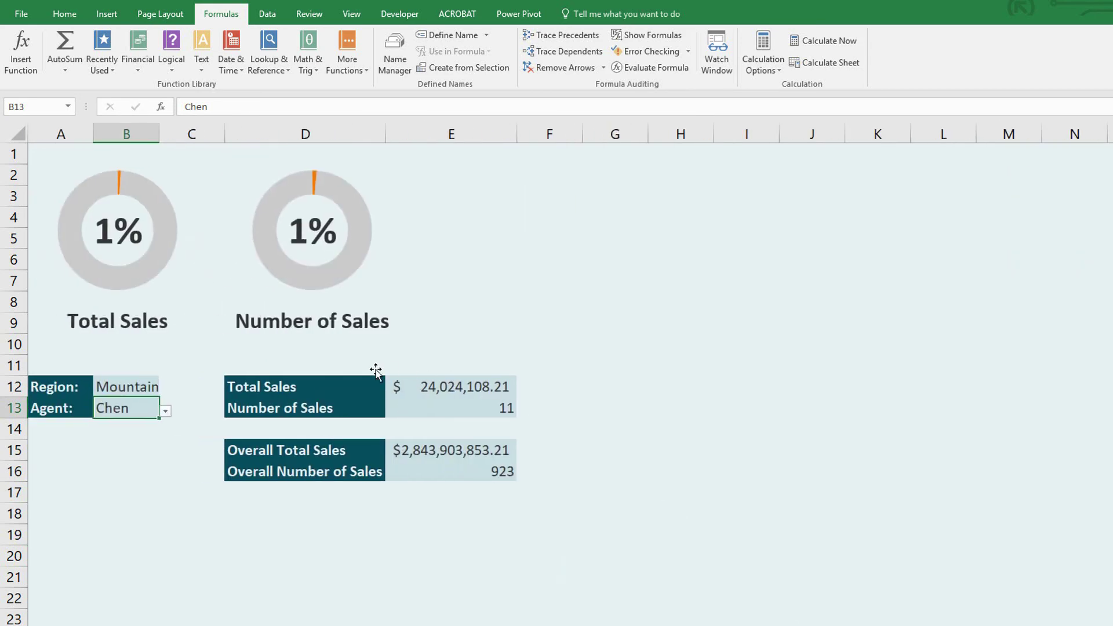